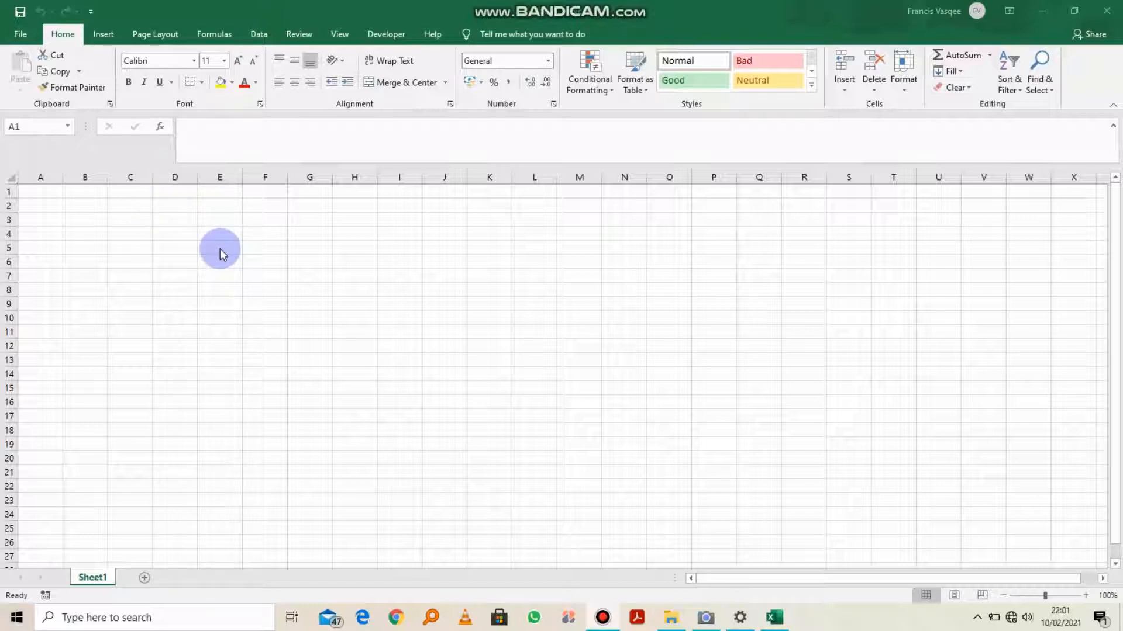
Step: Enter Monday in cell C3 and fill the weekday series across row 3 through Sunday in I3
left_click(119, 217)
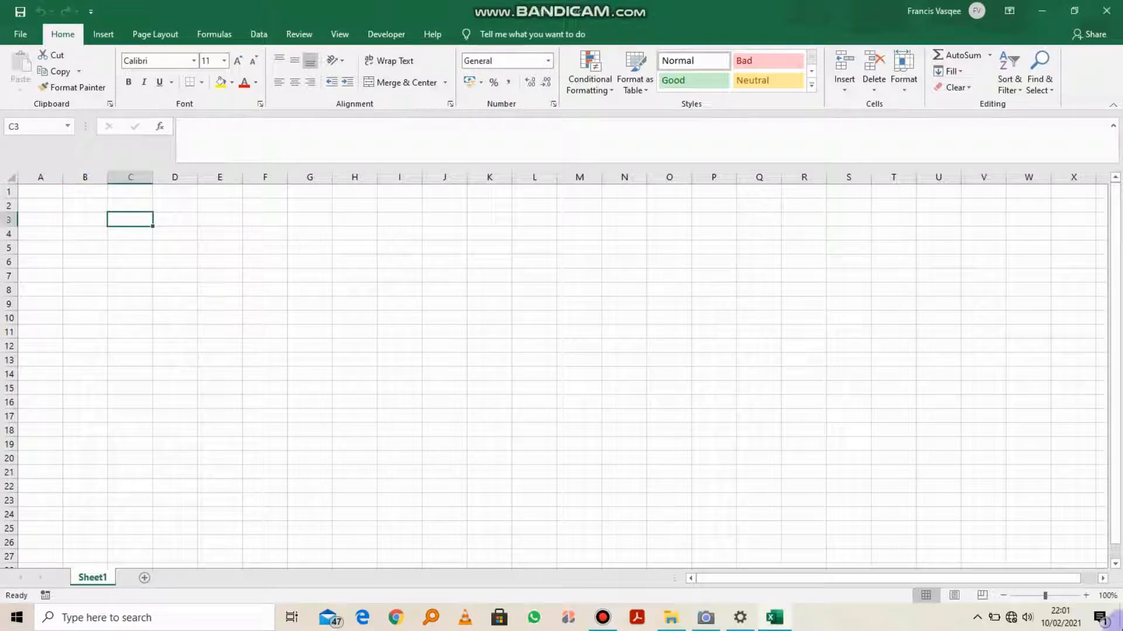
type("MOnda")
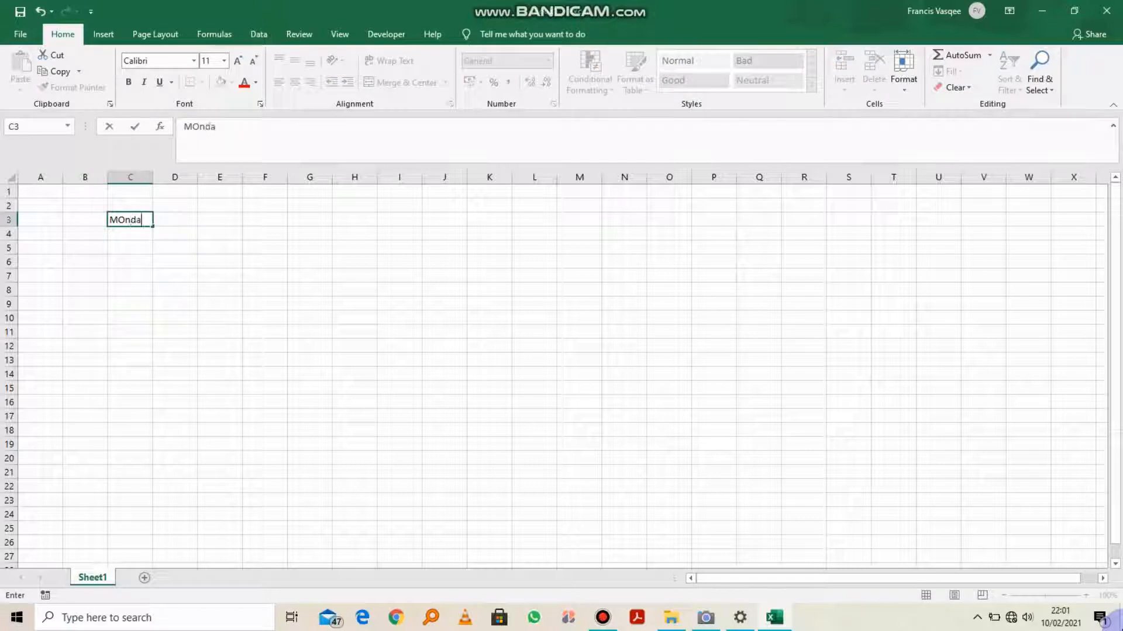
type("y")
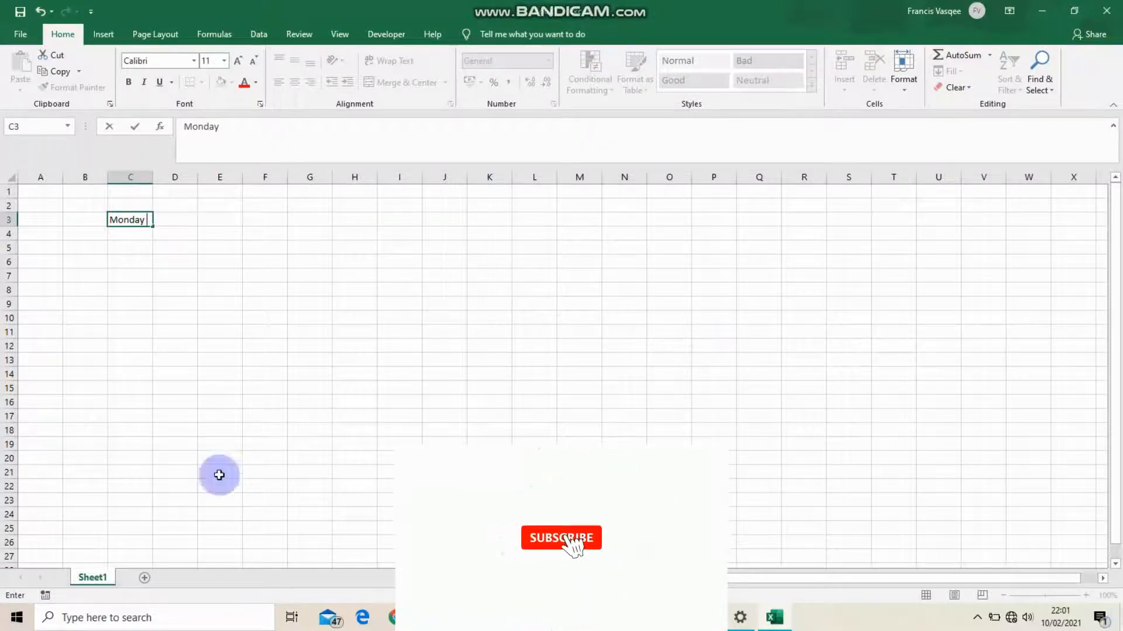
left_click_drag(152, 227, 417, 223)
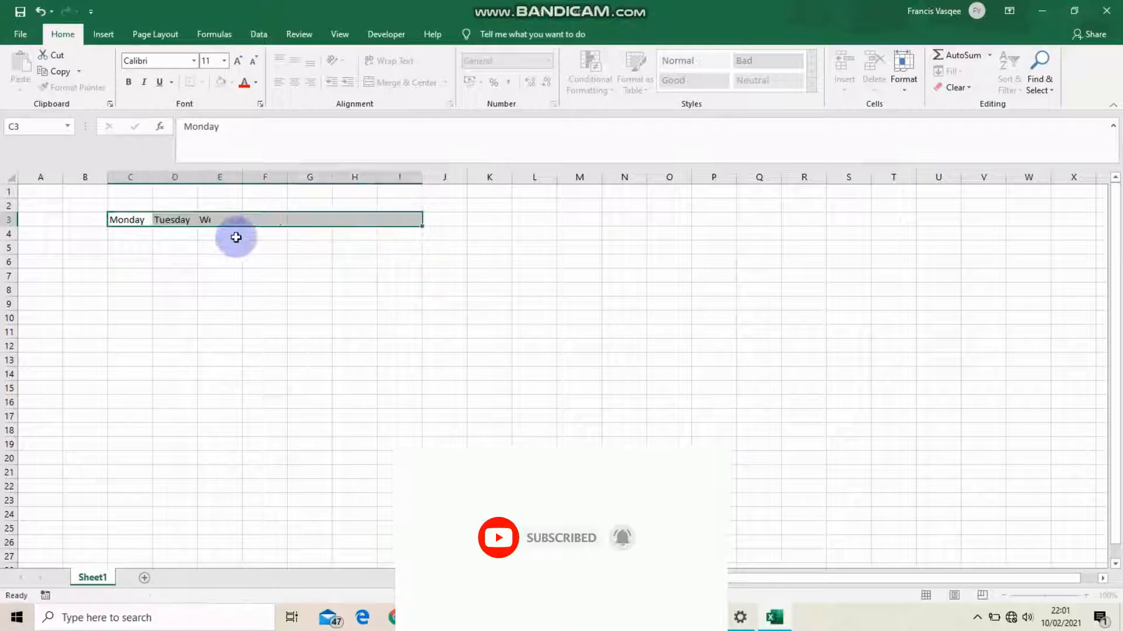
left_click(227, 260)
Step: Merge the cells C2:I2 above the weekday headings into one cell
left_click_drag(130, 204, 377, 214)
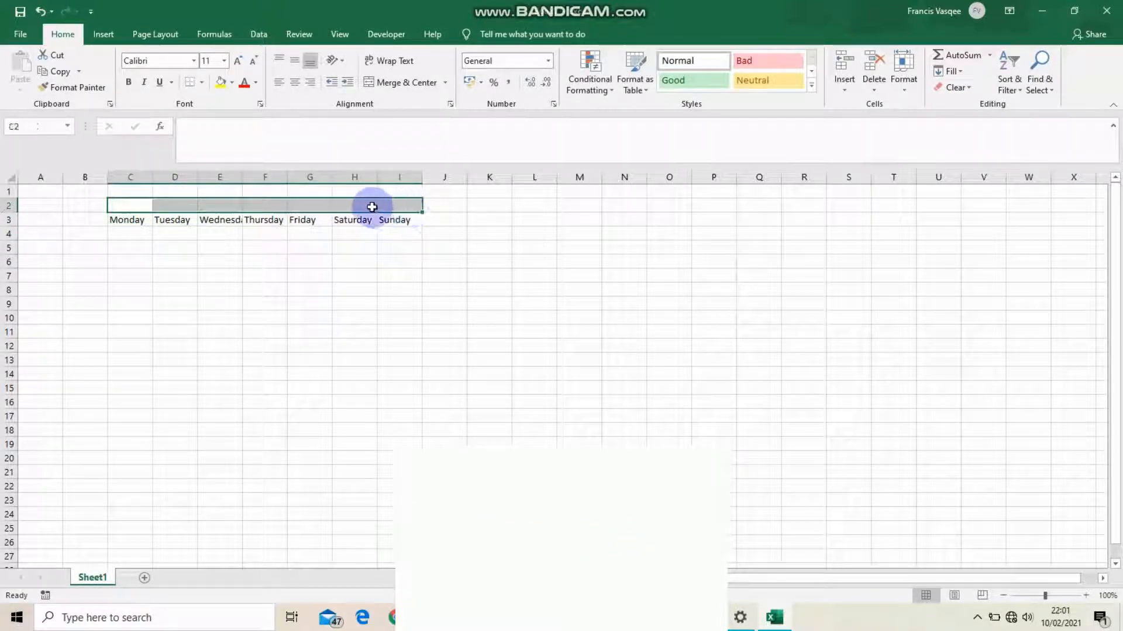
right_click(374, 208)
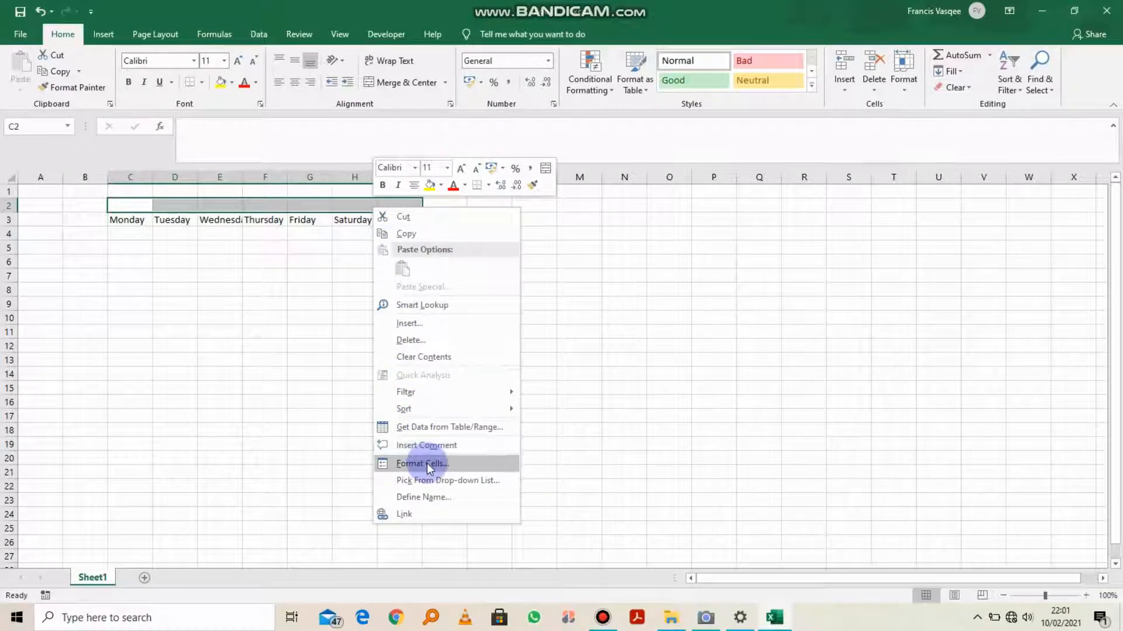
left_click(427, 465)
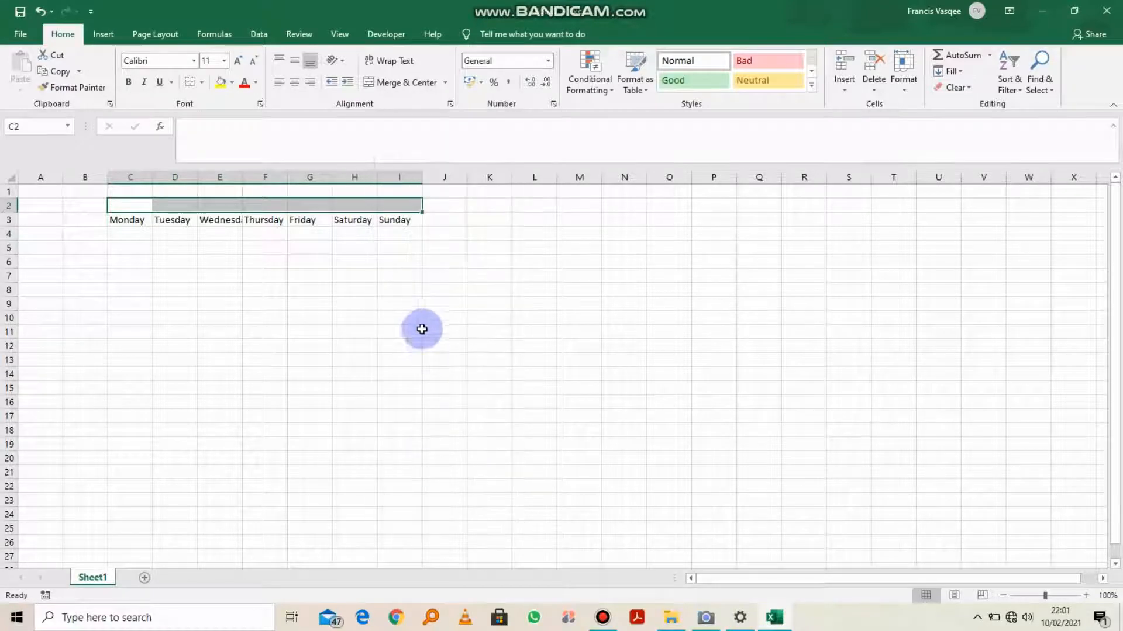
left_click(303, 293)
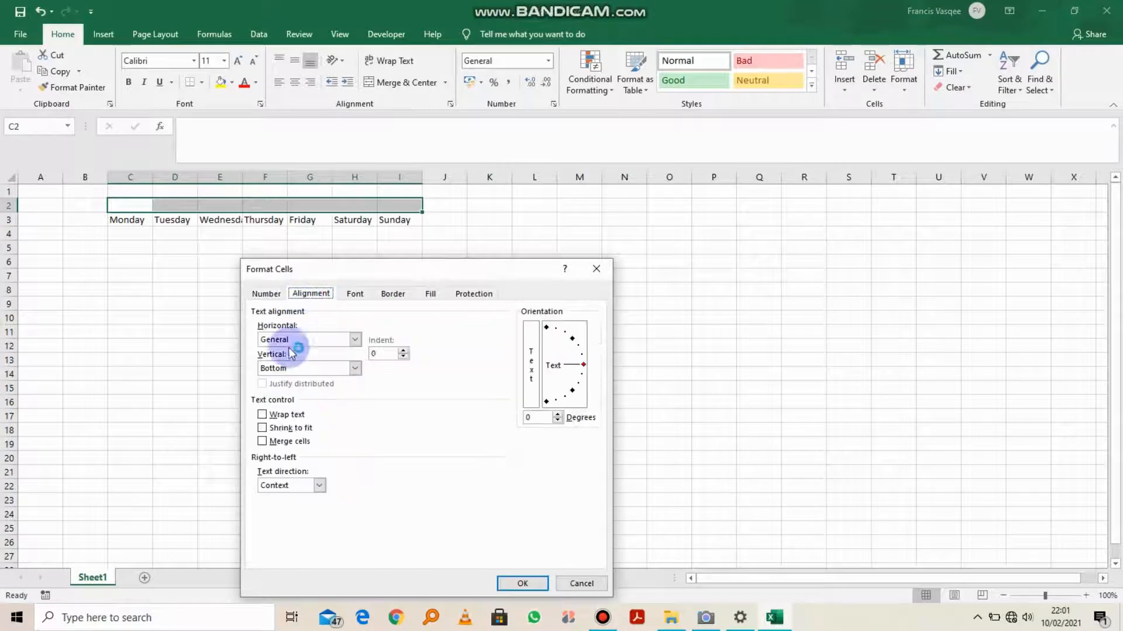
left_click(274, 441)
left_click(518, 585)
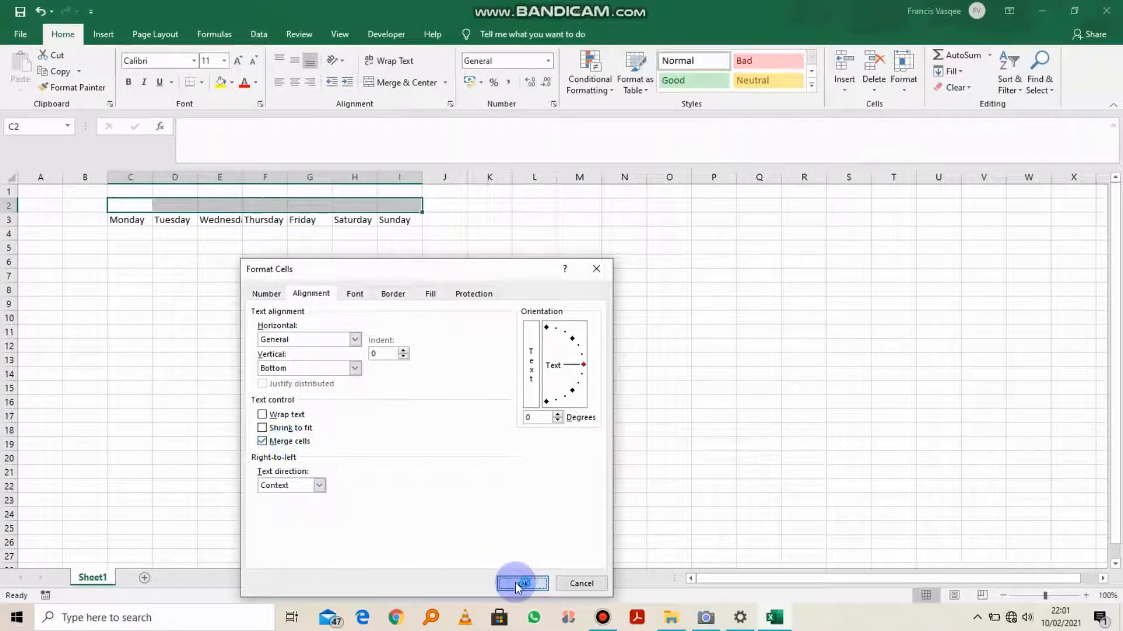
left_click(310, 290)
Step: Enter the title "Sales records" in the merged cell above the weekday headings
left_click(296, 206)
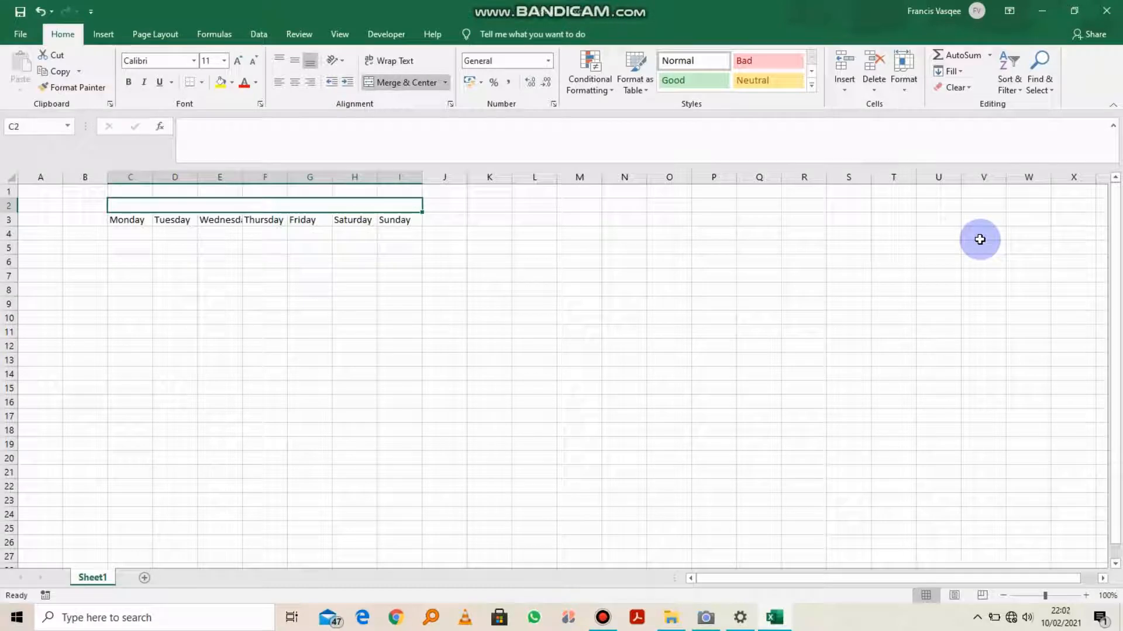
type("Sales records")
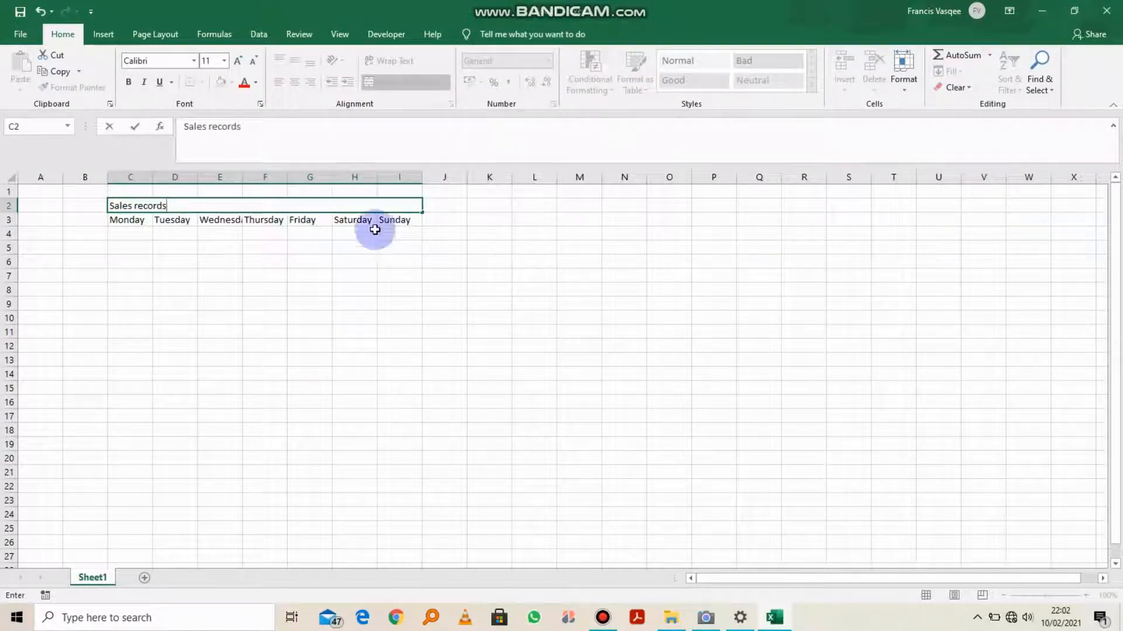
left_click(165, 270)
Step: List the items Shoes, Belts, shirts, blouses and Trousers in cells B4 to B8
left_click(128, 234)
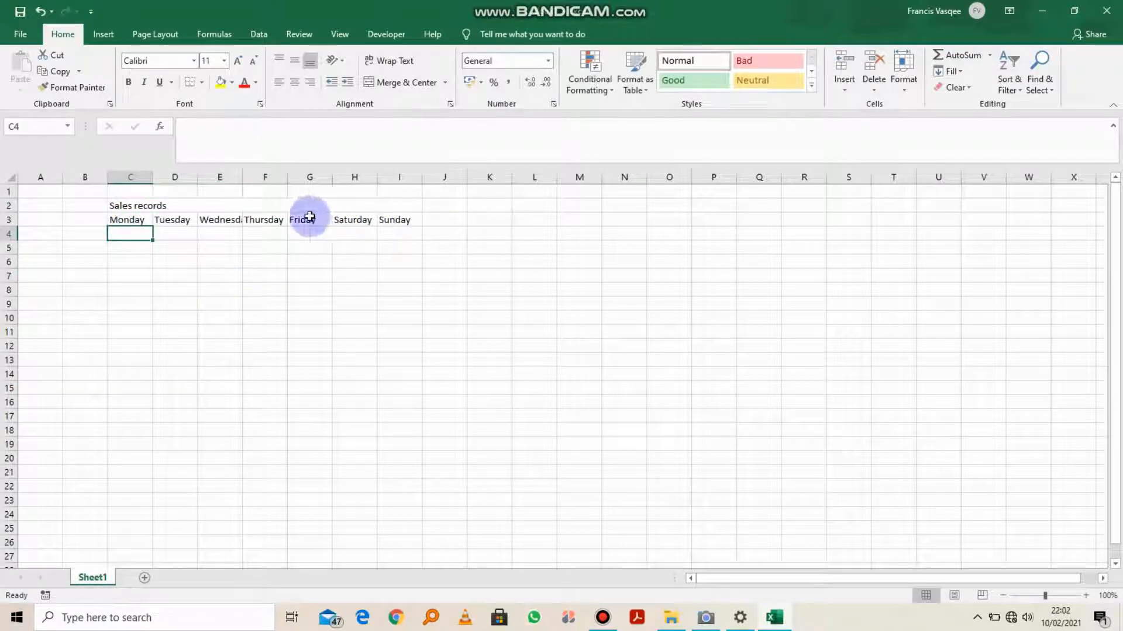
left_click(85, 222)
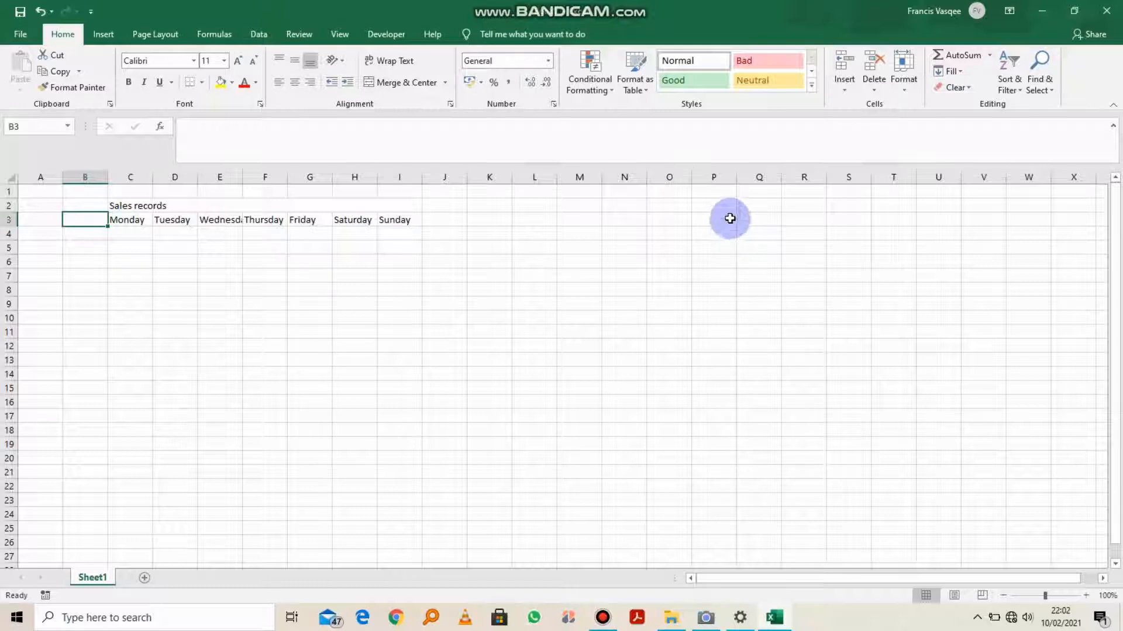
left_click(77, 234)
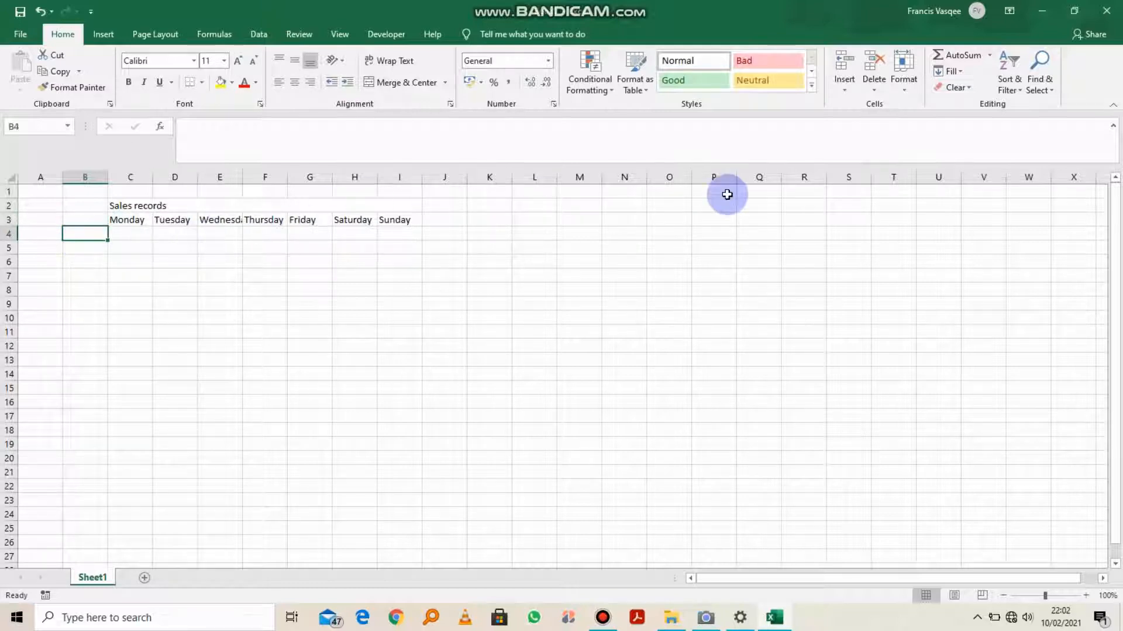
type("Shoes")
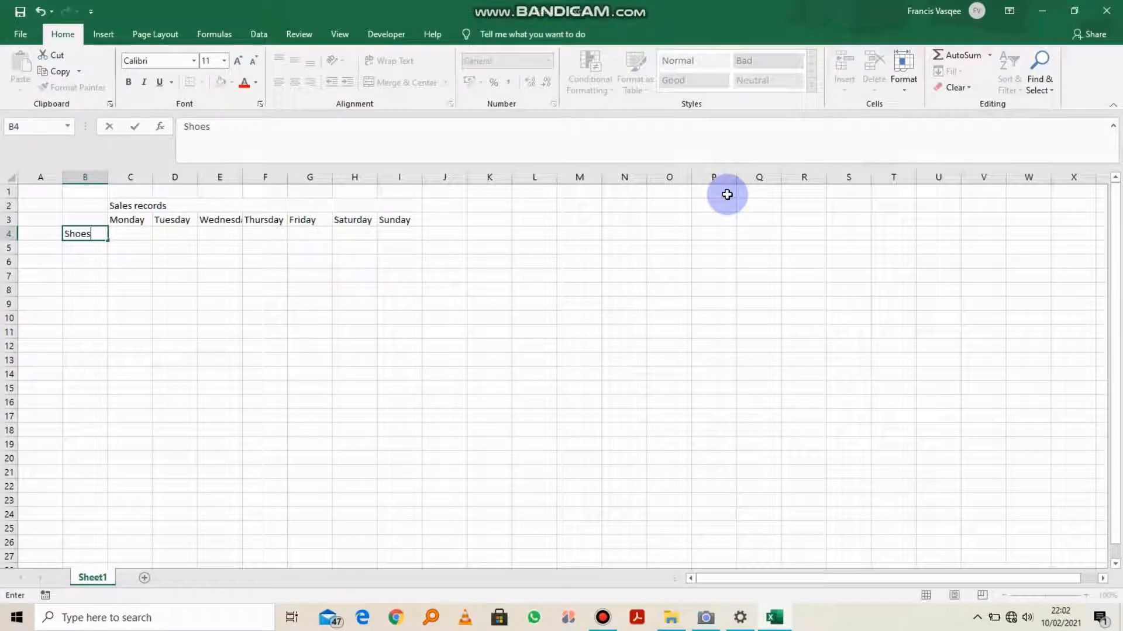
key("Return")
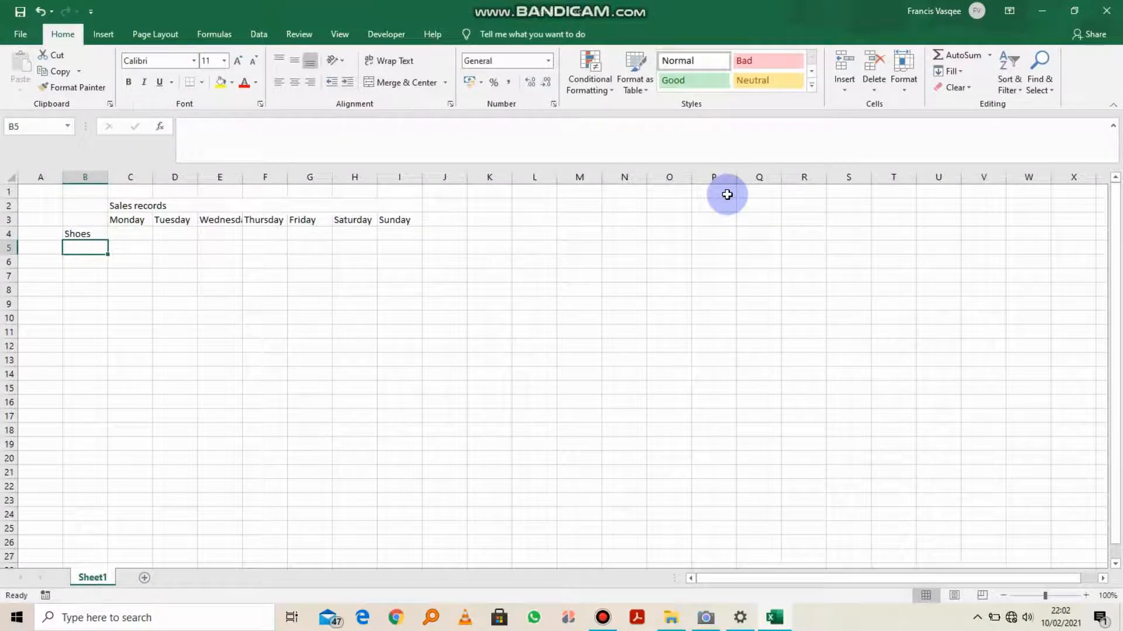
type("Belts")
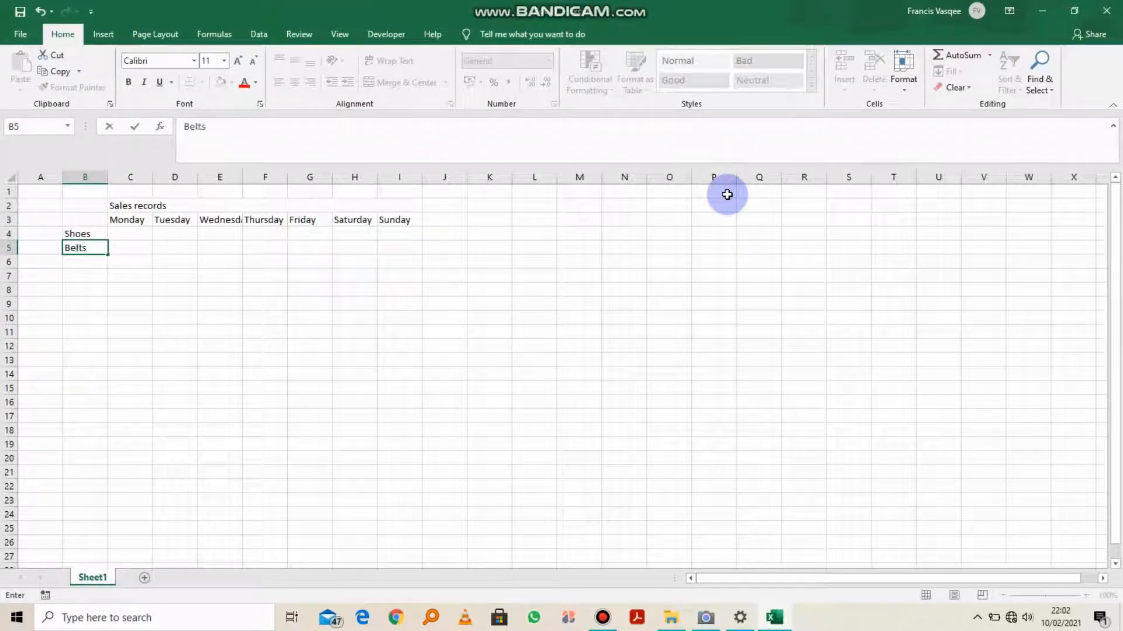
key("Return")
type("s")
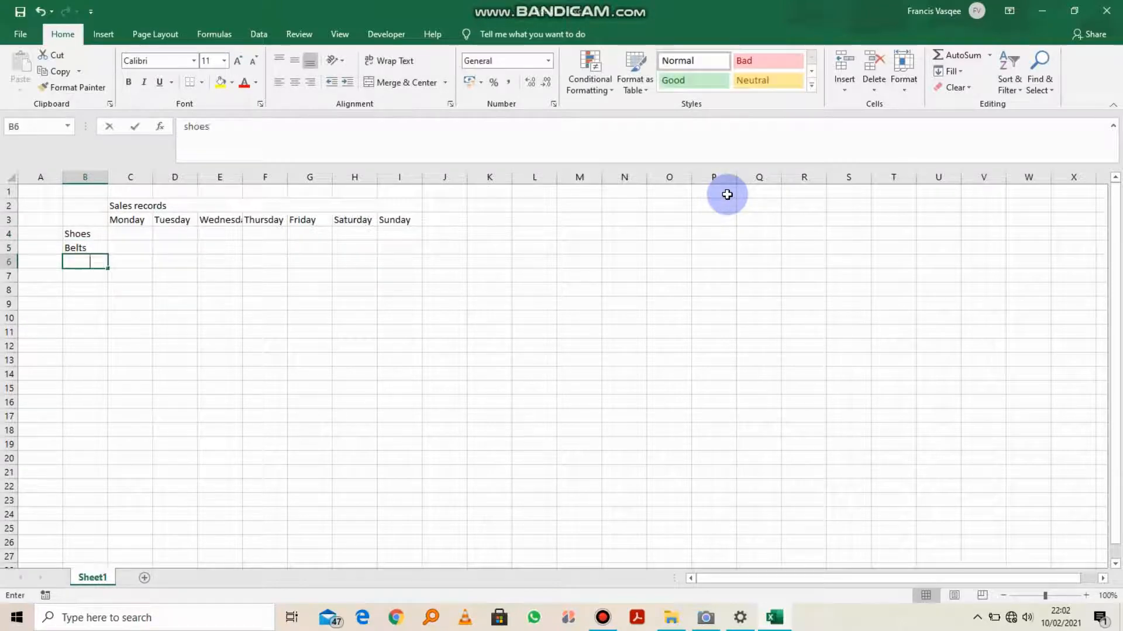
type("hirts")
key("Return")
type("blouses")
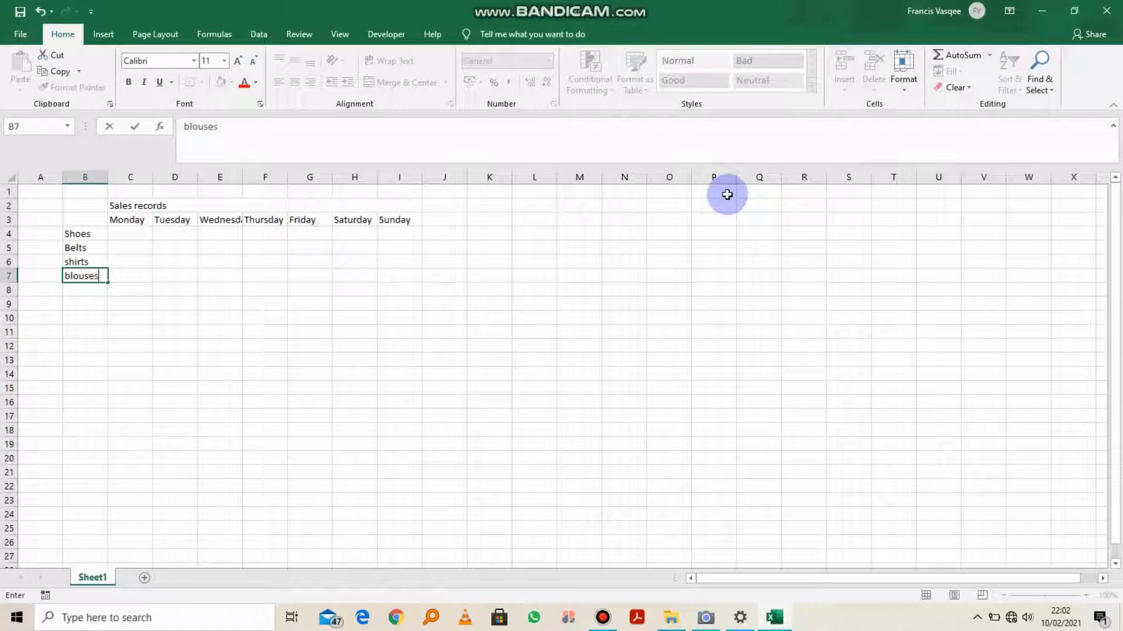
key("Return")
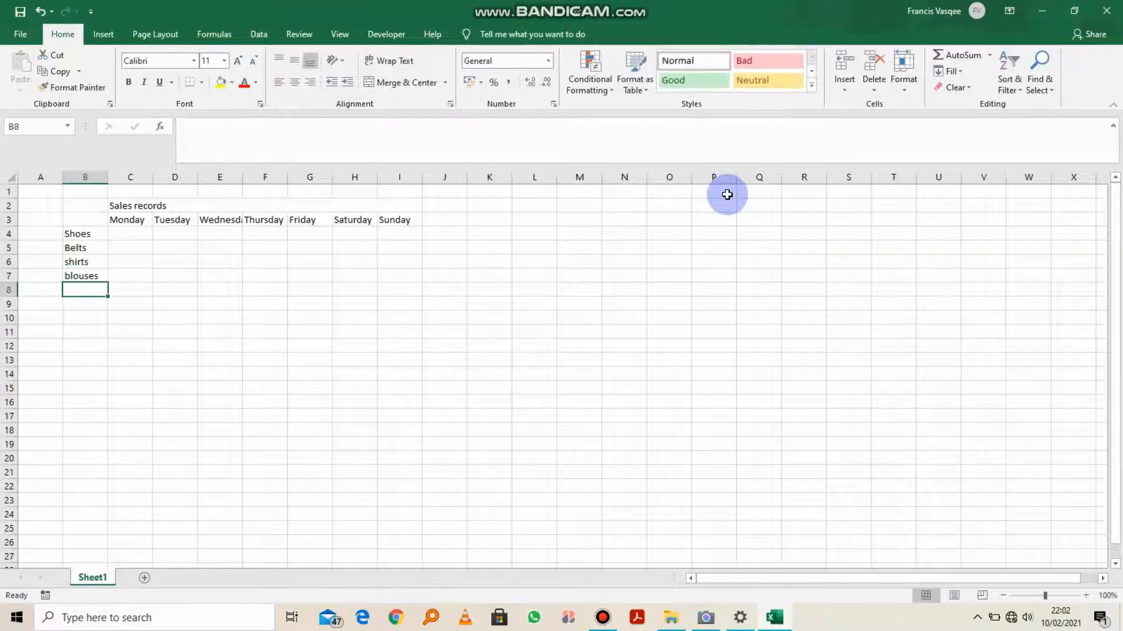
type("Trousers")
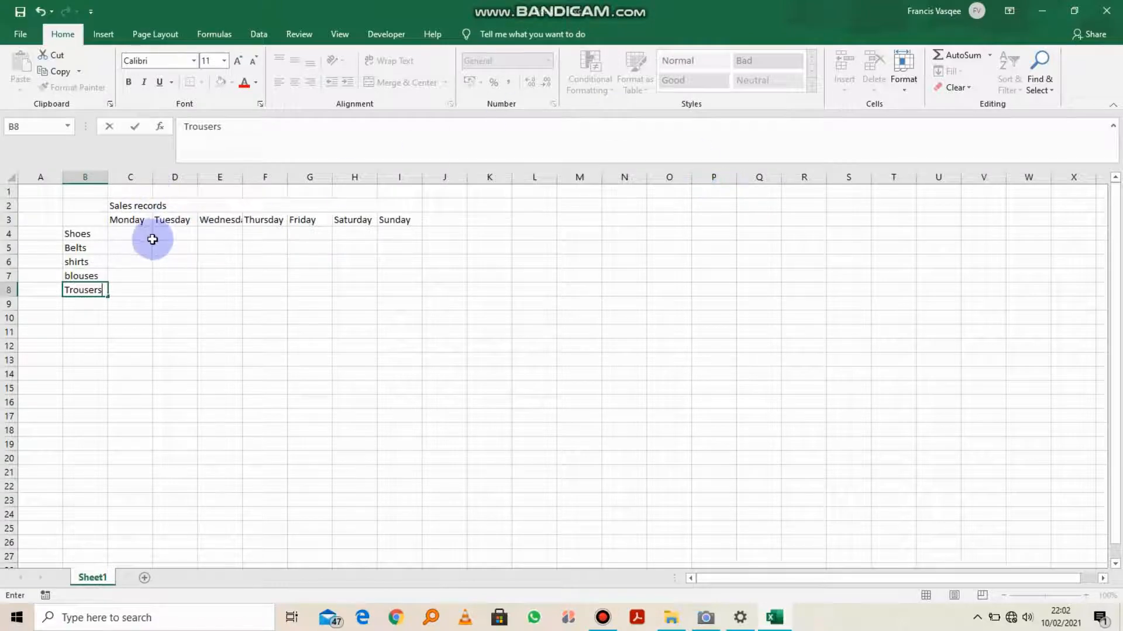
Step: Enter Monday's sales in C4:C8: Shoes 35, Belts 50, shirts 70, blouses 45 and Trousers 30
left_click(133, 232)
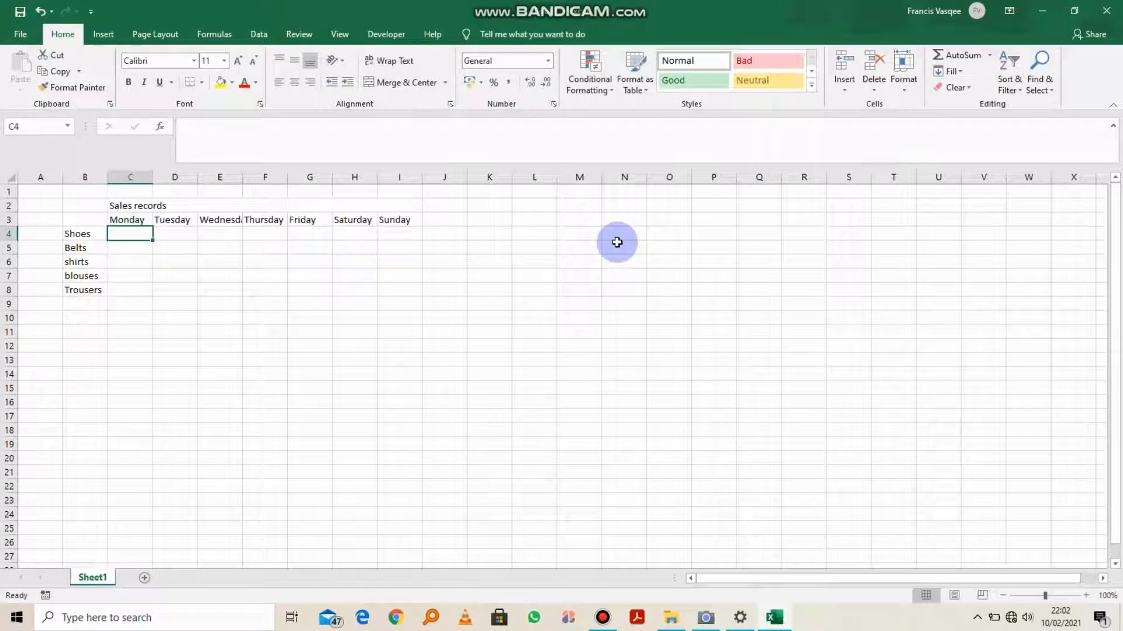
type("35")
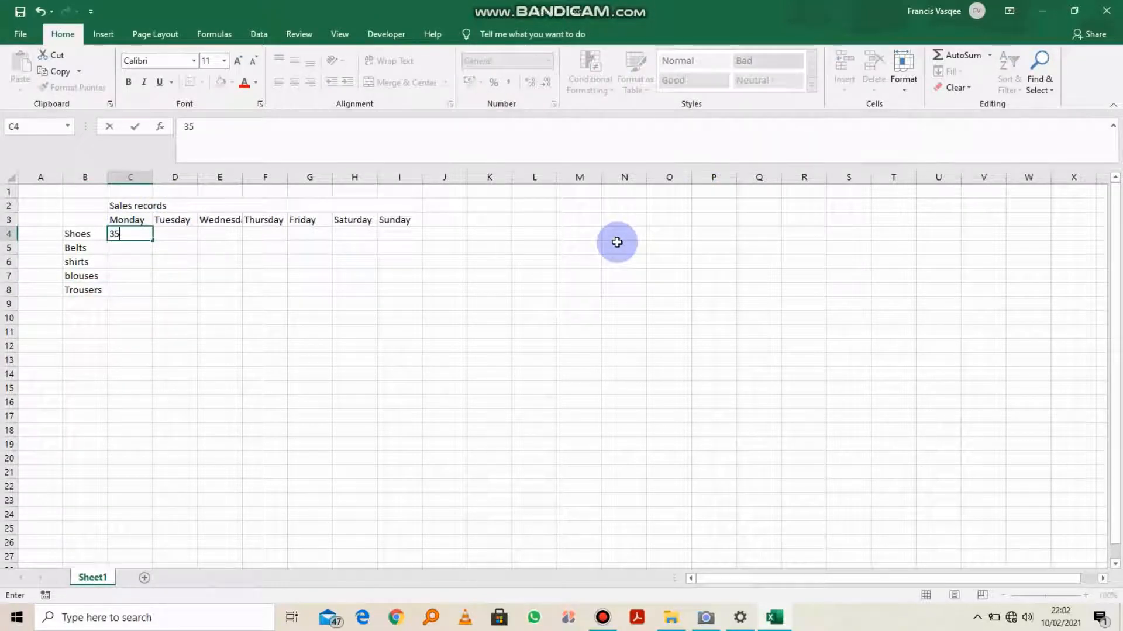
left_click(115, 245)
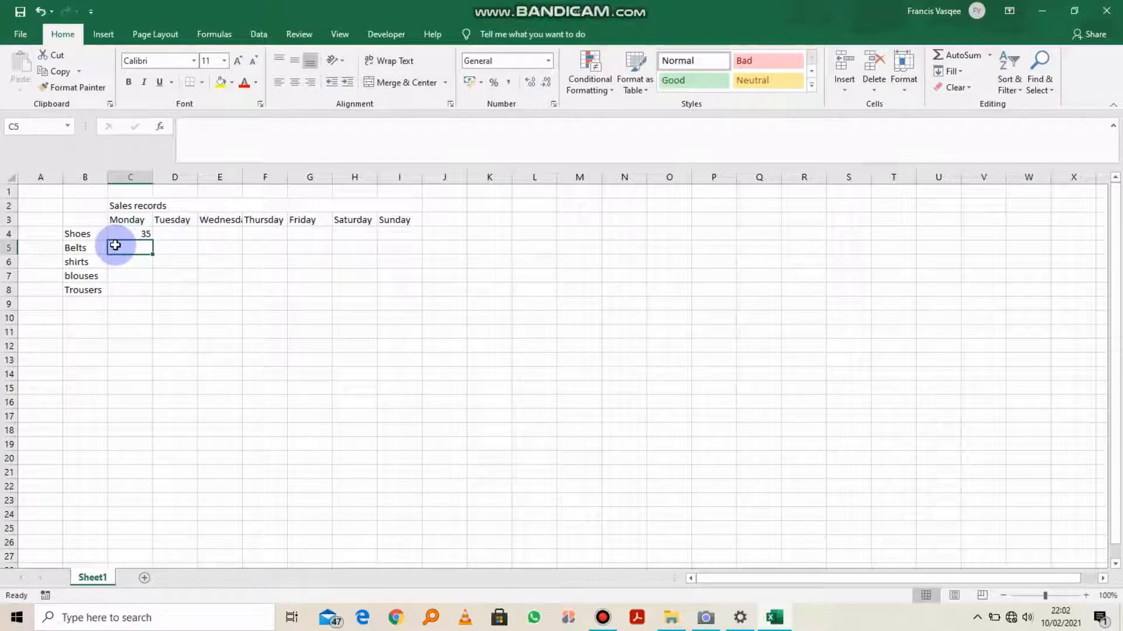
type("50")
left_click(129, 267)
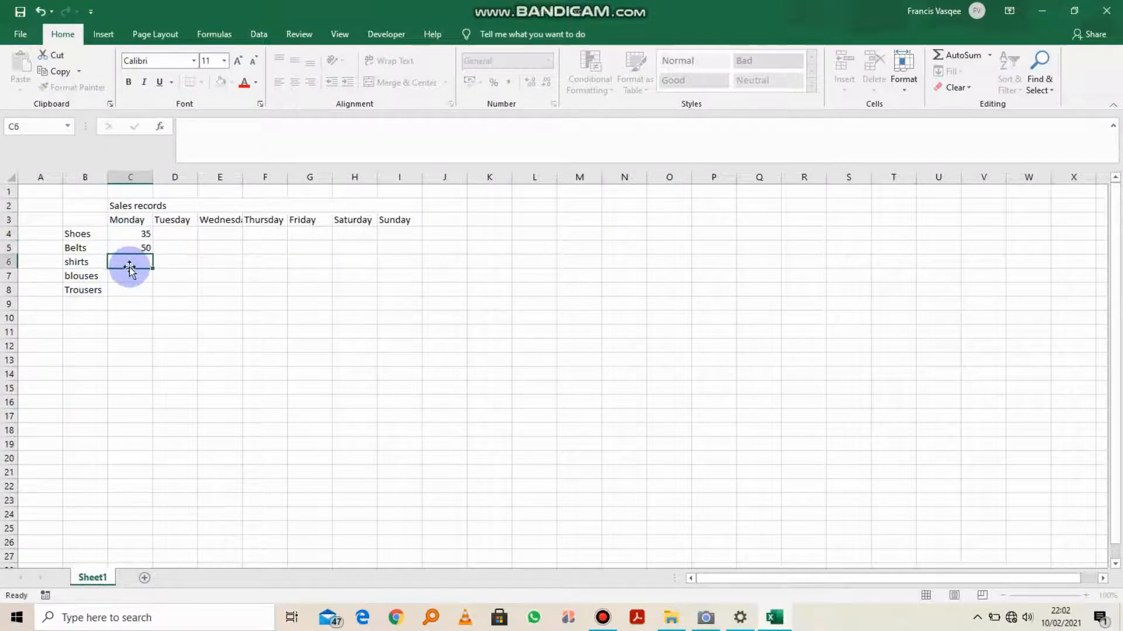
type("70")
left_click(131, 275)
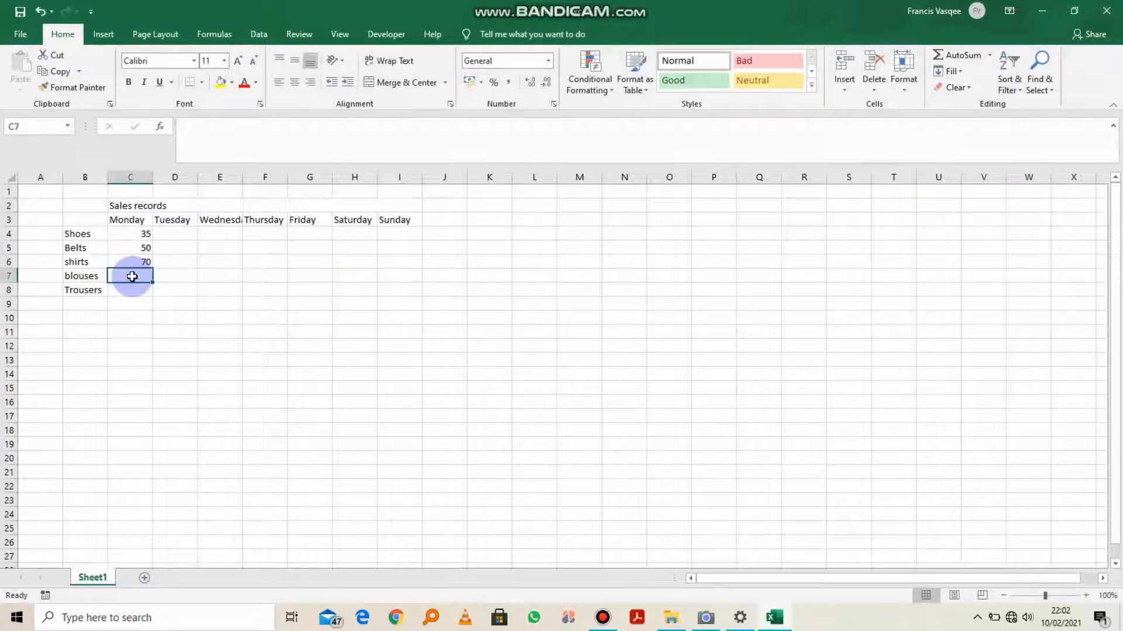
type("45")
left_click(136, 287)
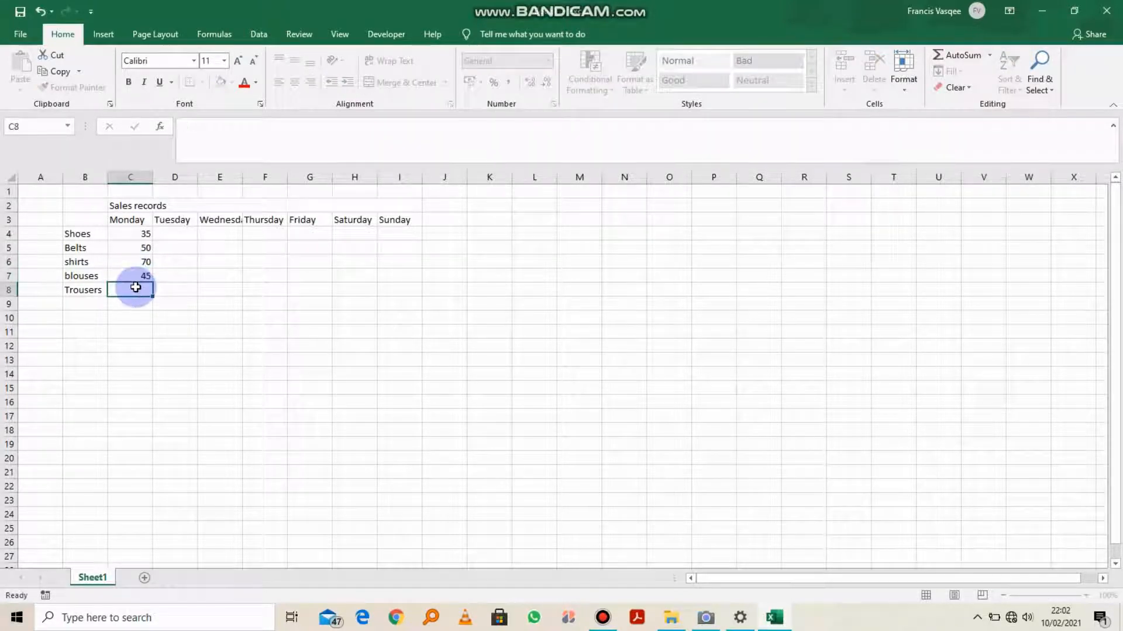
type("30")
left_click(113, 319)
left_click(138, 229)
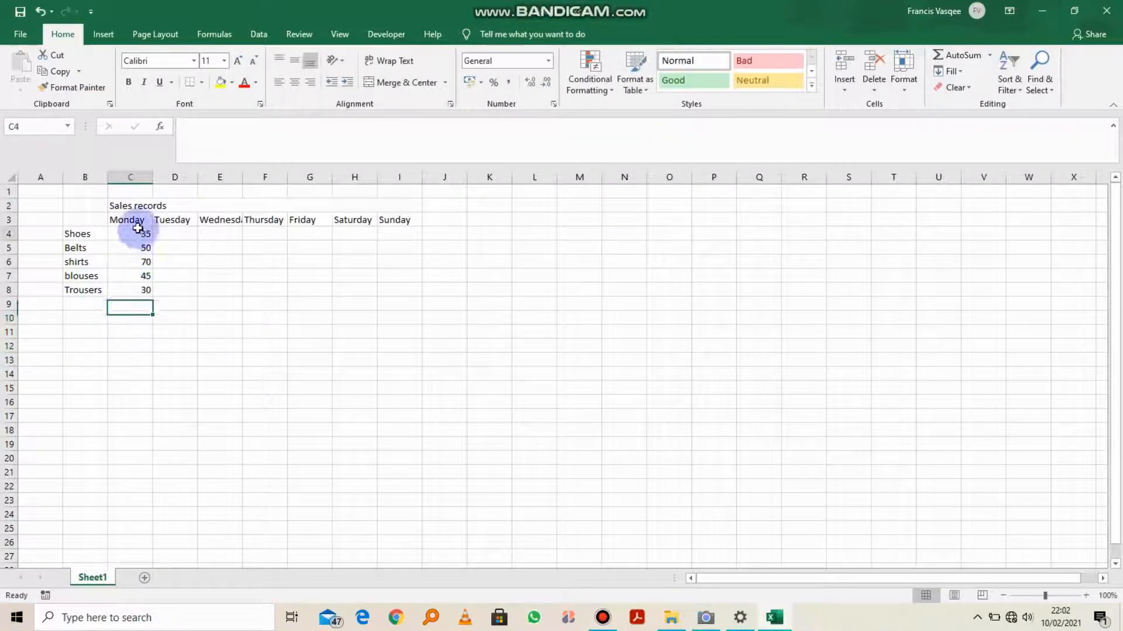
left_click_drag(154, 240, 402, 234)
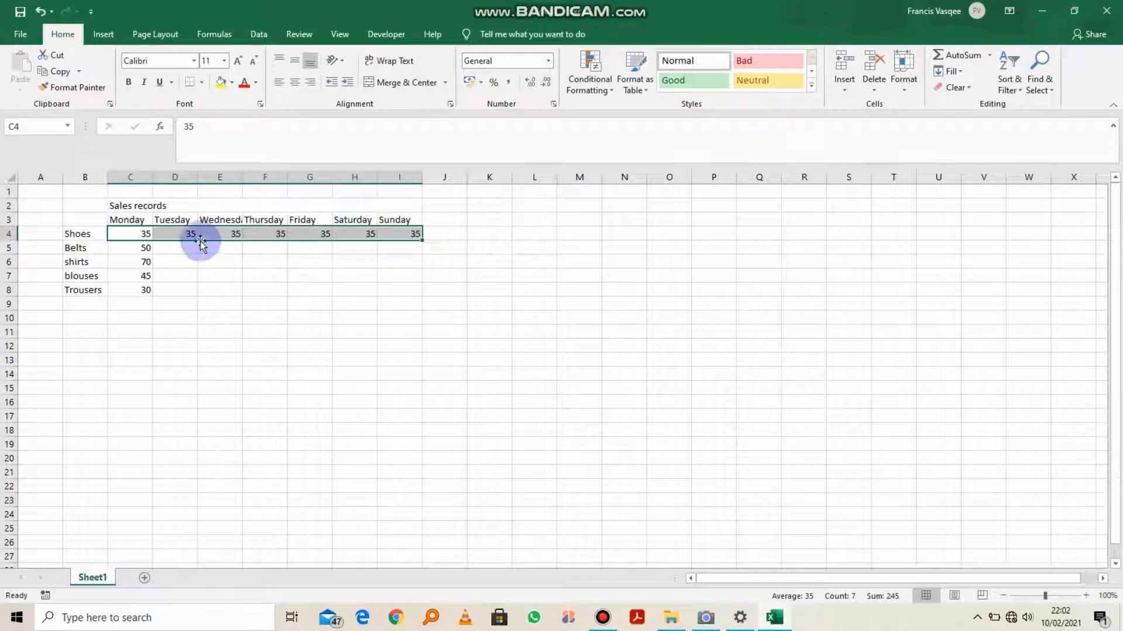
key("ctrl+z")
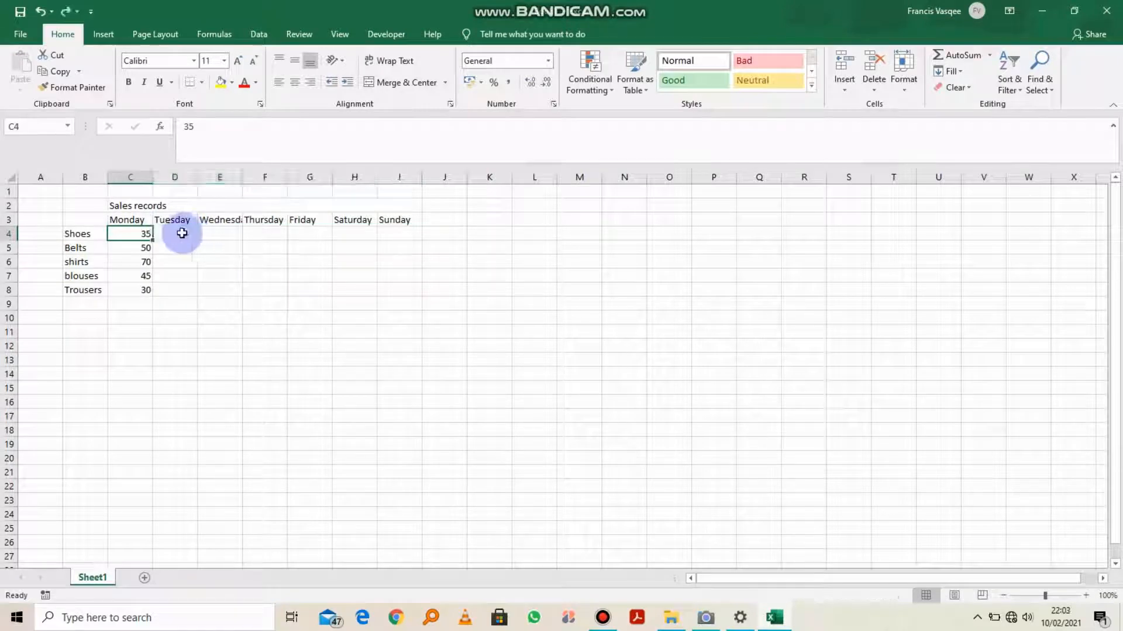
Step: Enter Tuesday's sales in D4:D8: Shoes 50, Belts 100, shirts 120, blouses 80 and Trousers 70
left_click(189, 233)
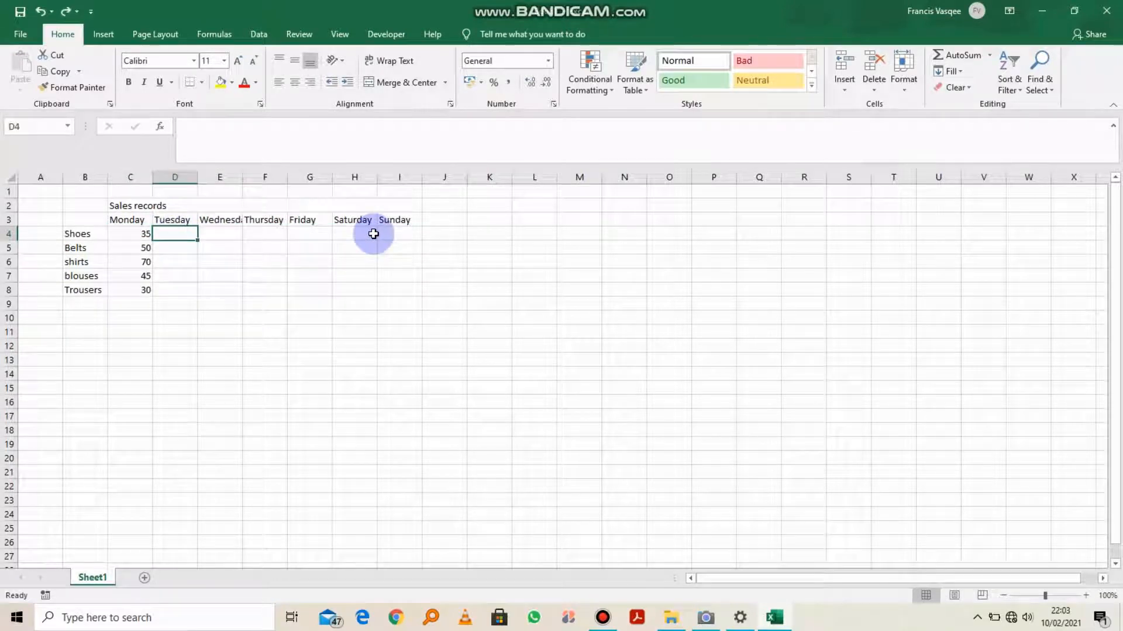
type("50")
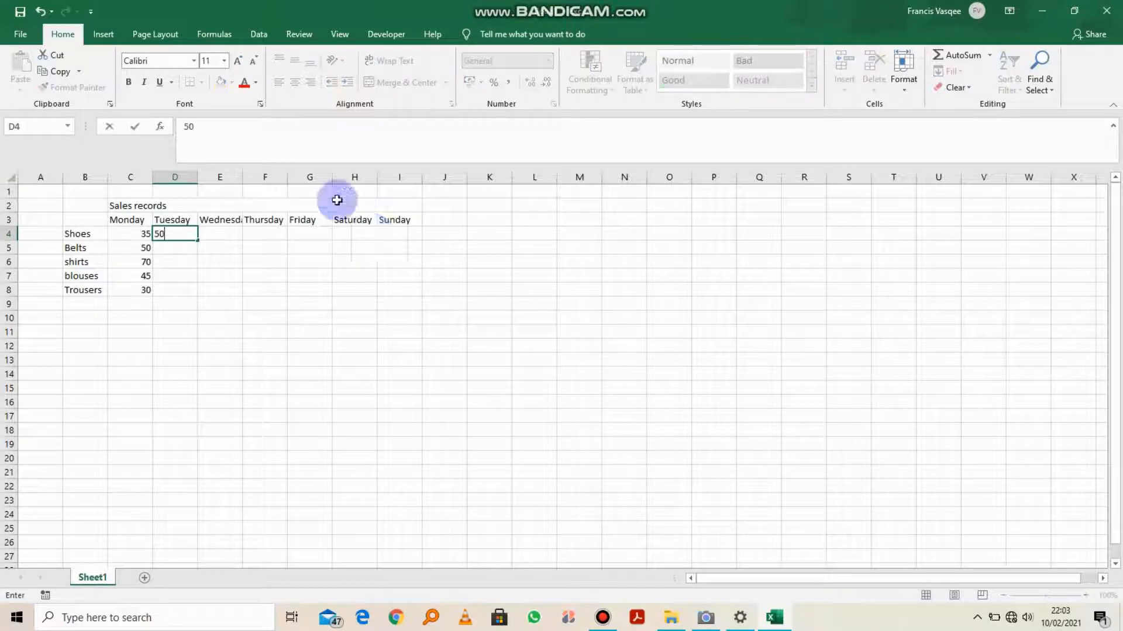
left_click(173, 251)
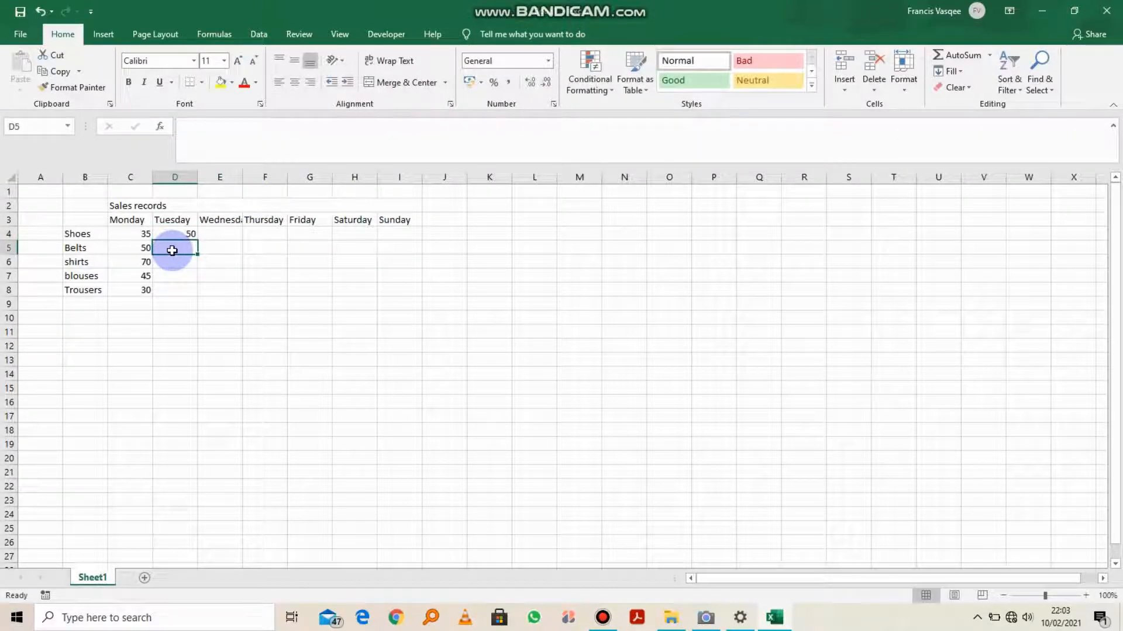
type("100")
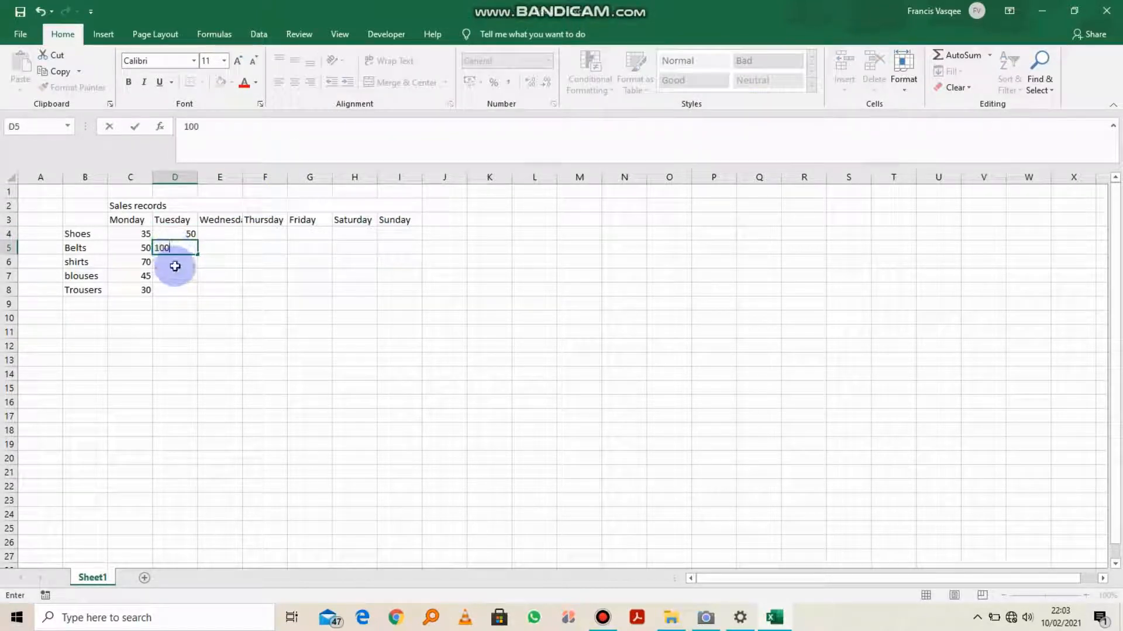
left_click(171, 261)
type("12")
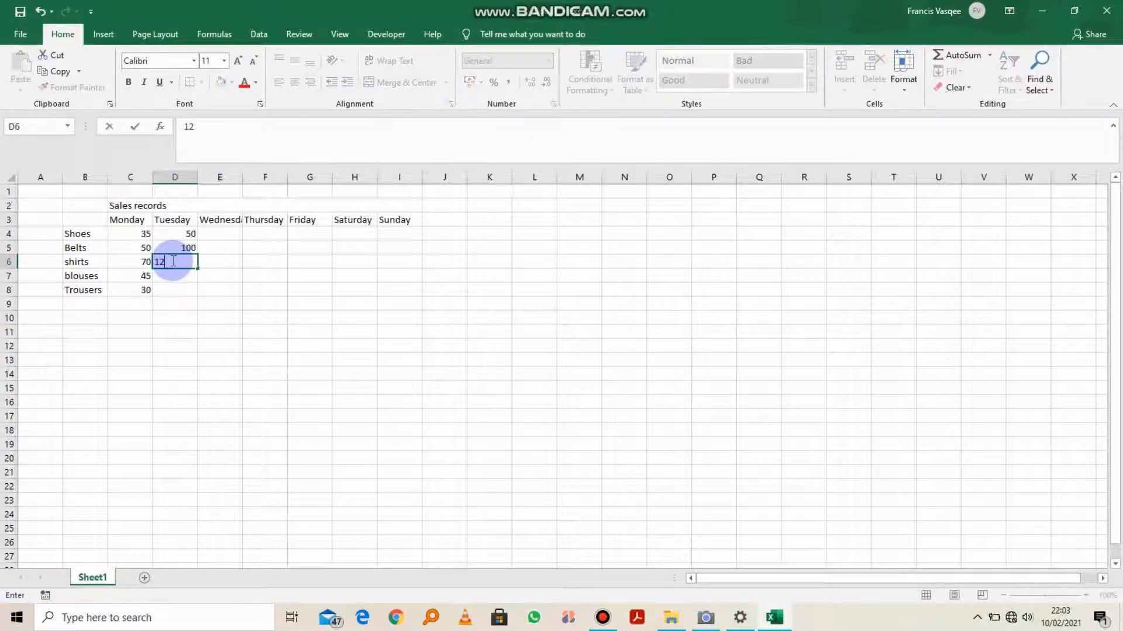
type("0")
left_click(173, 275)
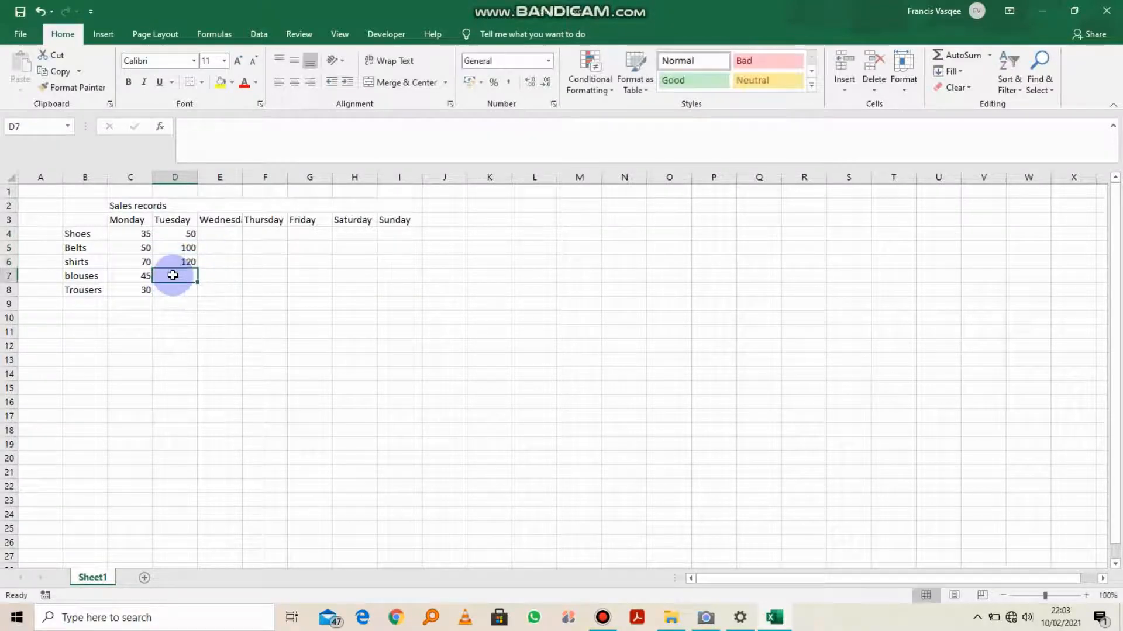
type("80")
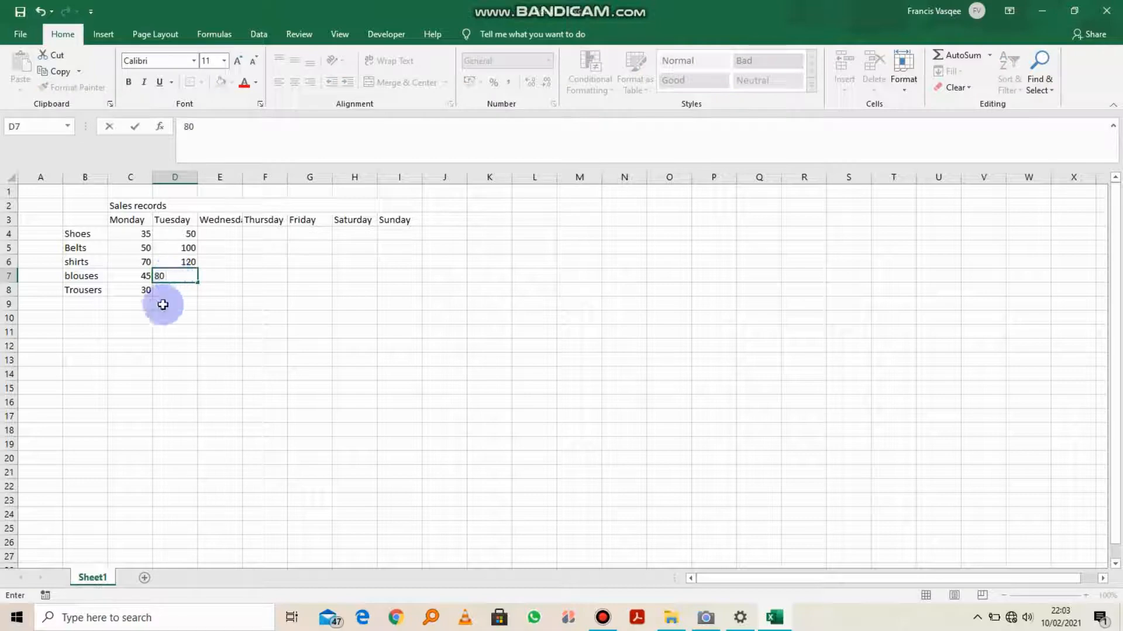
left_click(172, 290)
type("70")
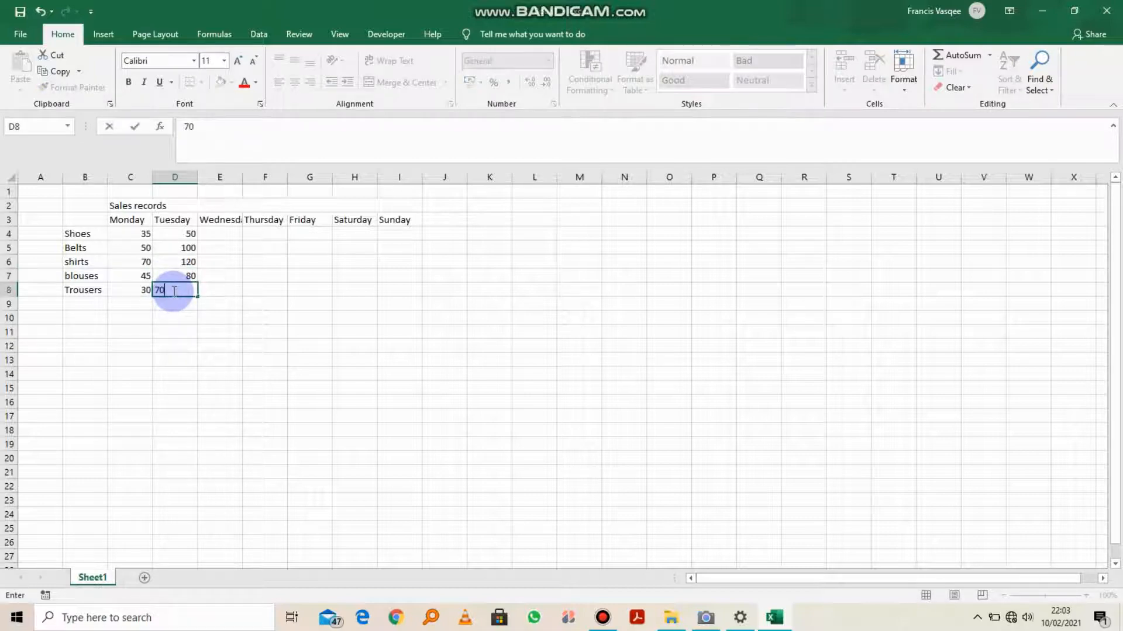
left_click(175, 331)
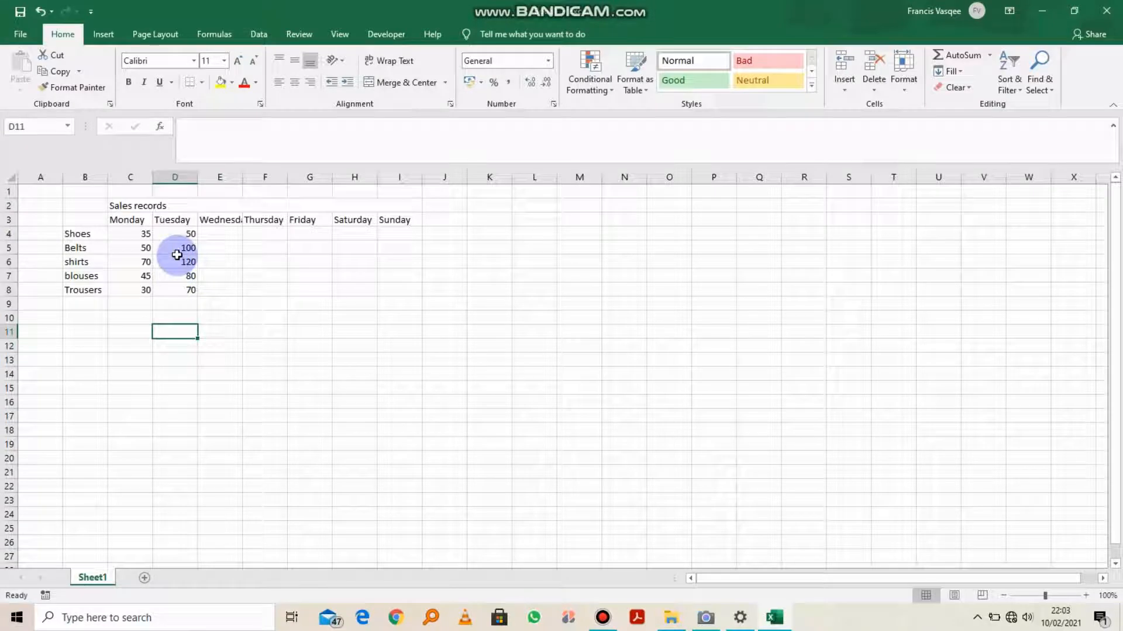
Step: Fill Wednesday to Sunday (E4:I8) for all five items by continuing each row's Monday and Tuesday values as a series
left_click_drag(139, 232, 414, 236)
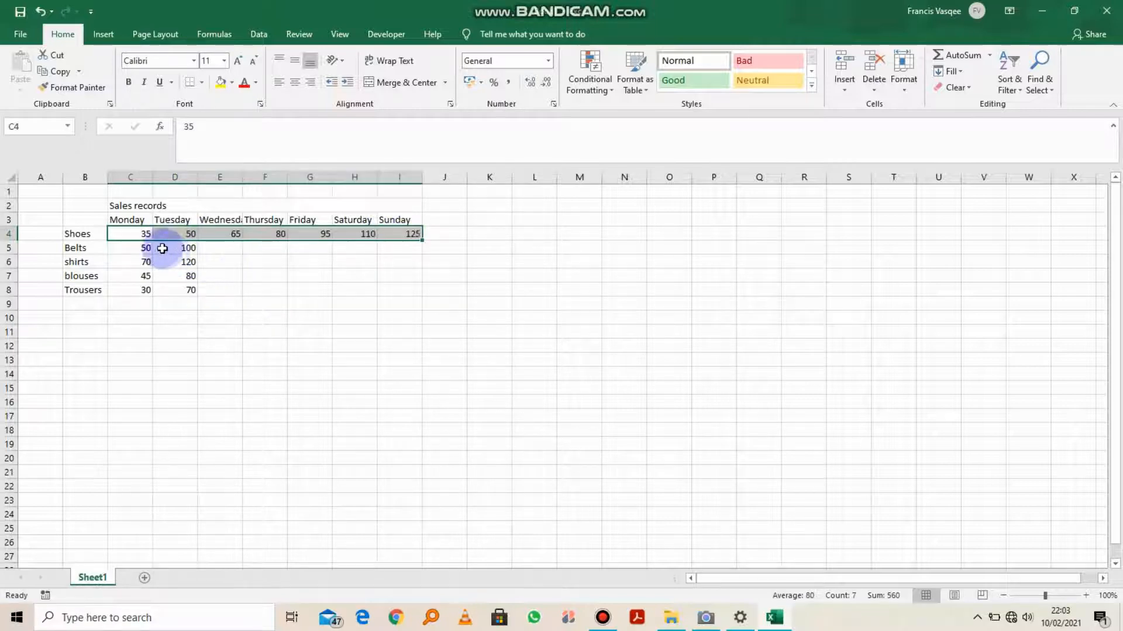
left_click_drag(133, 246, 416, 249)
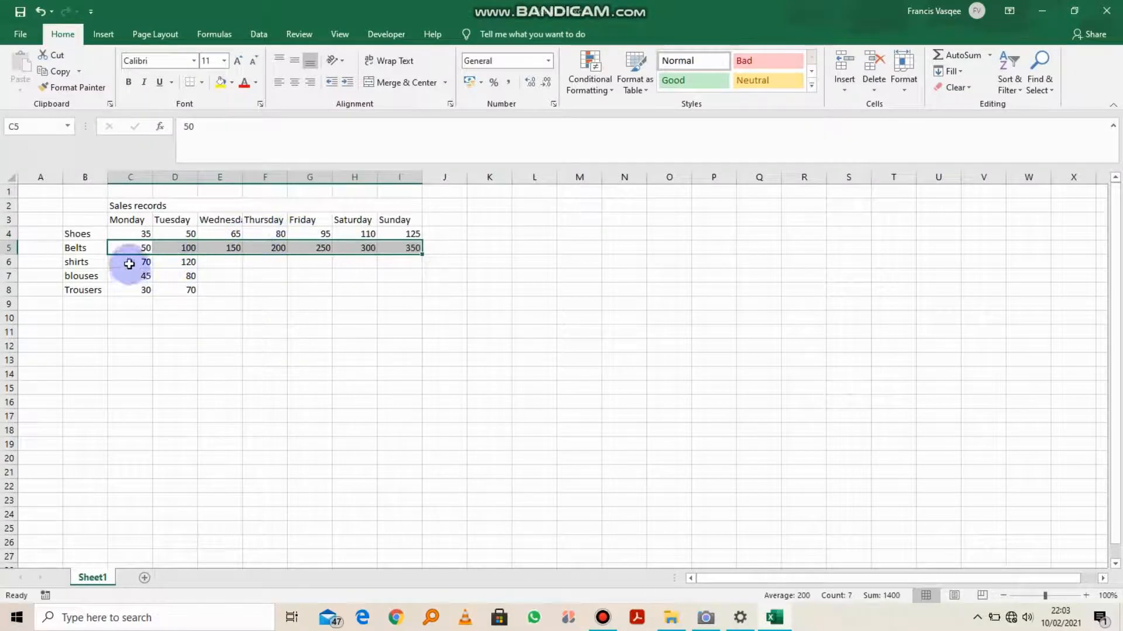
left_click_drag(129, 263, 420, 257)
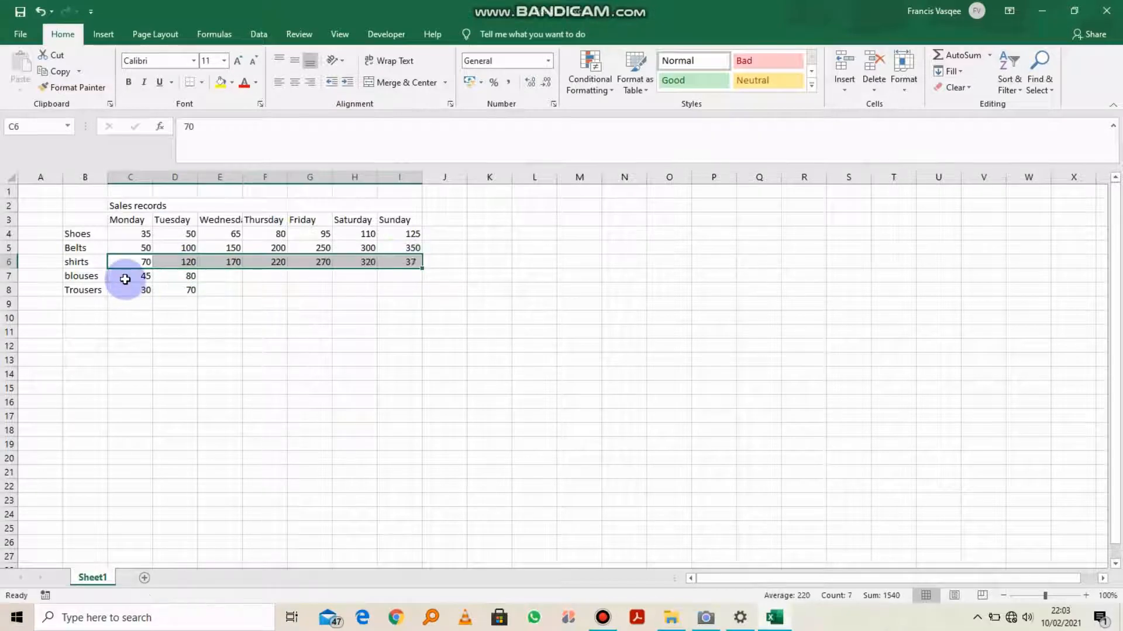
left_click_drag(125, 279, 284, 308)
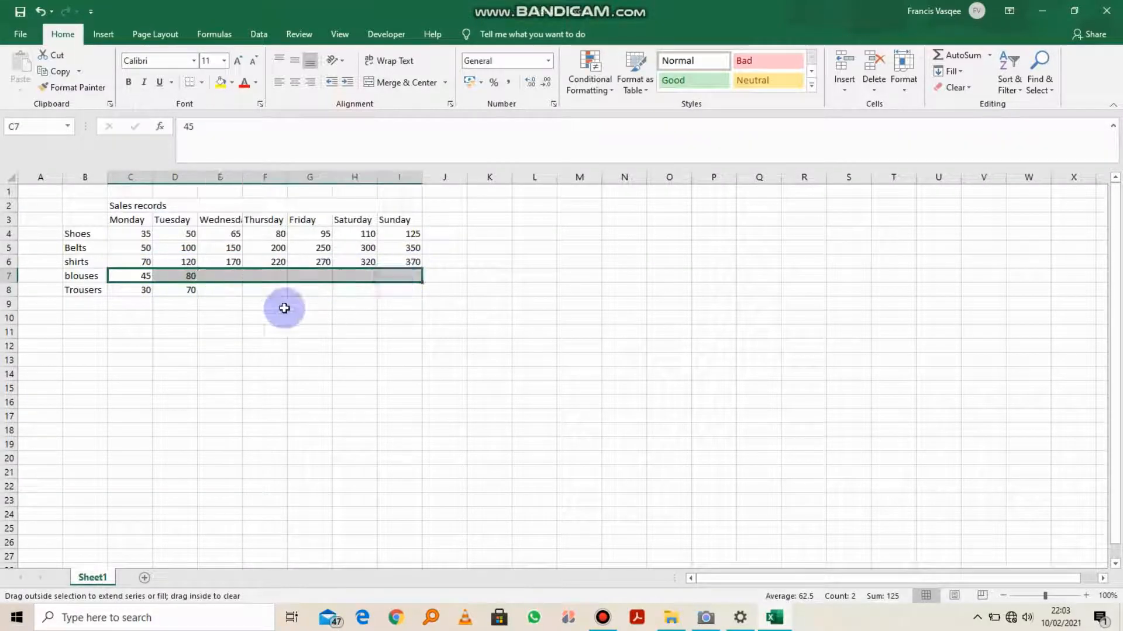
left_click_drag(155, 292, 417, 295)
left_click(166, 333)
left_click(136, 290)
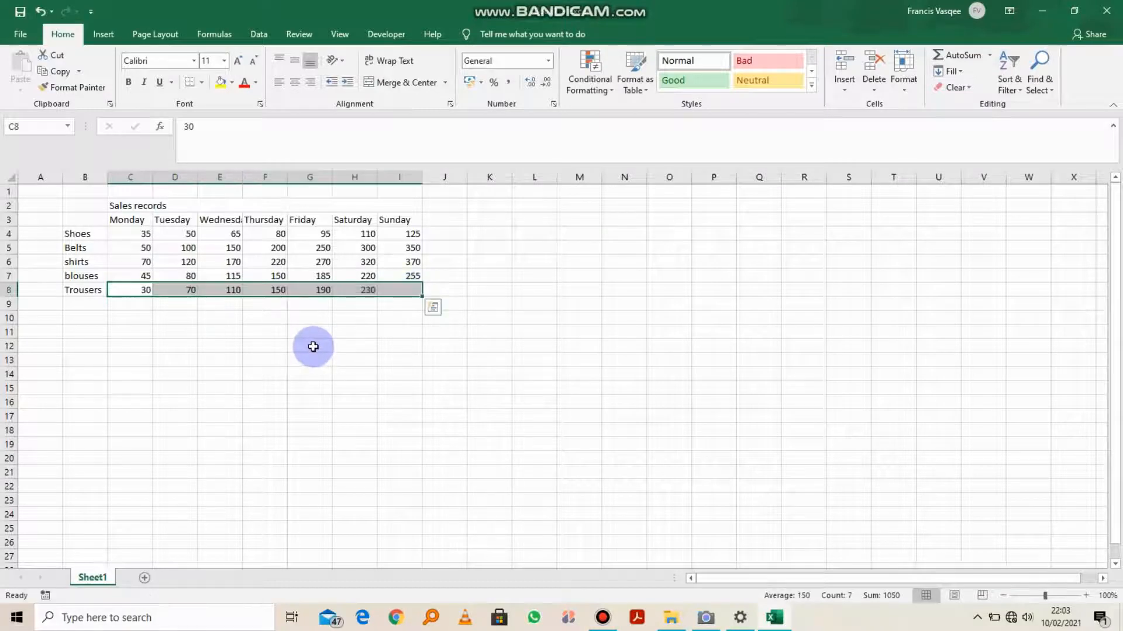
left_click(313, 347)
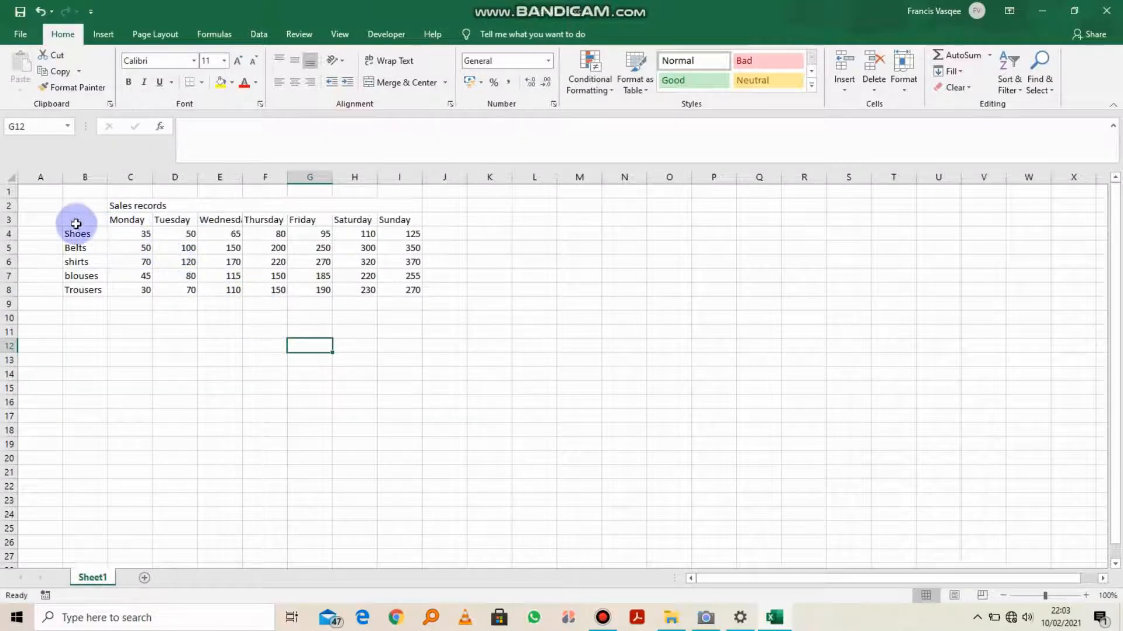
Step: Convert the range B3:I8 into a table with headers
left_click_drag(75, 220, 396, 289)
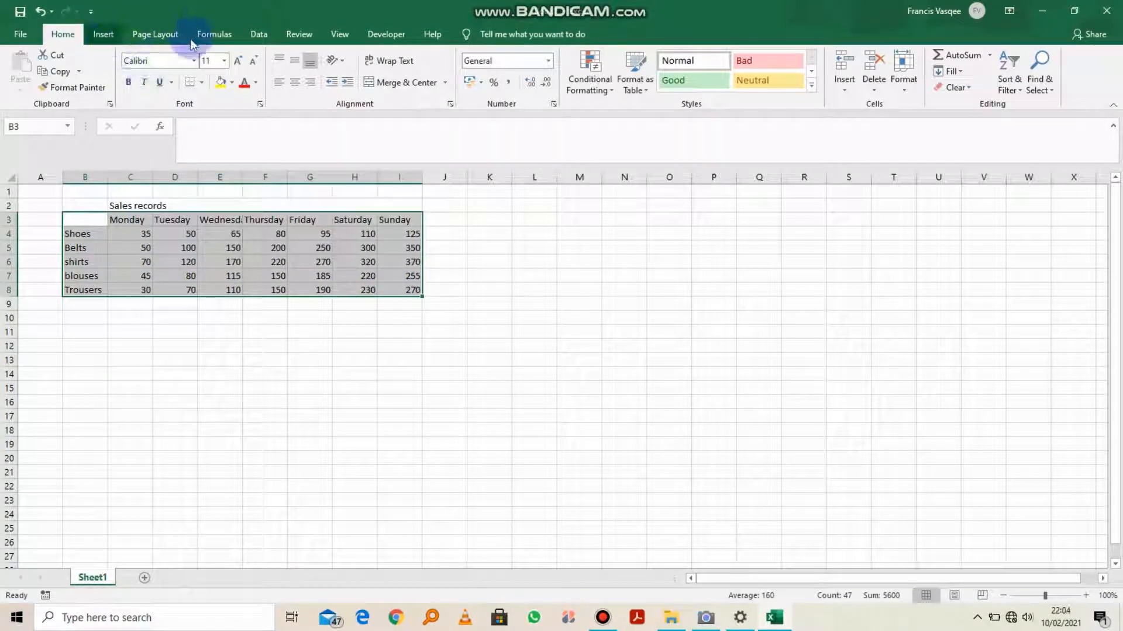
left_click(102, 35)
left_click(134, 64)
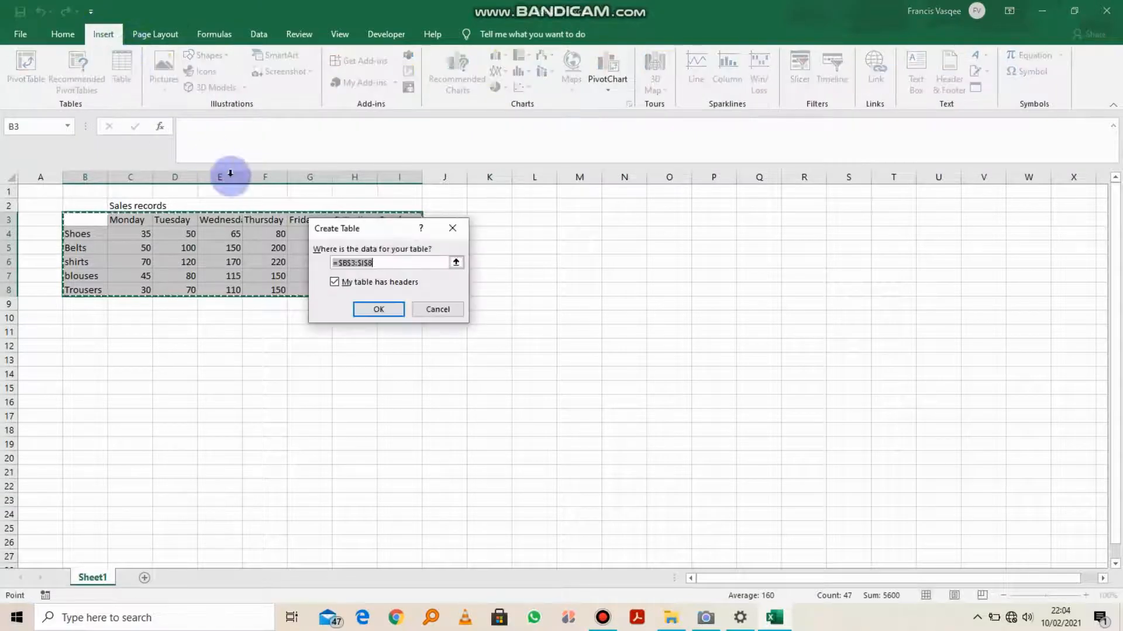
left_click(379, 309)
left_click(232, 330)
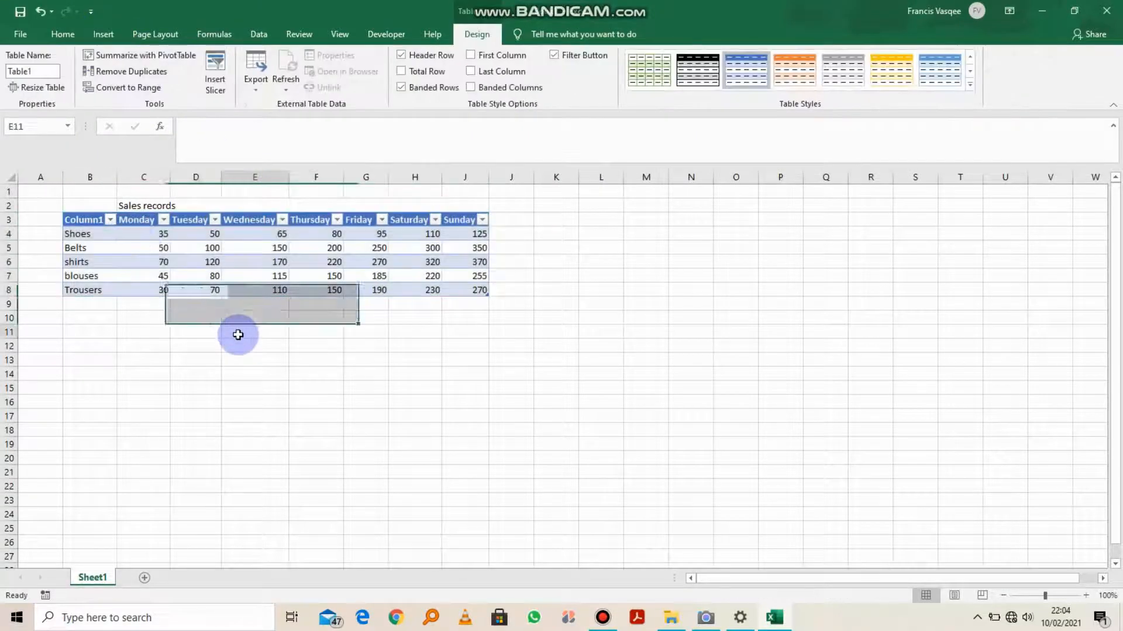
Step: Rename the table's first column header in B3 to "Items"
left_click(87, 220)
double_click(87, 220)
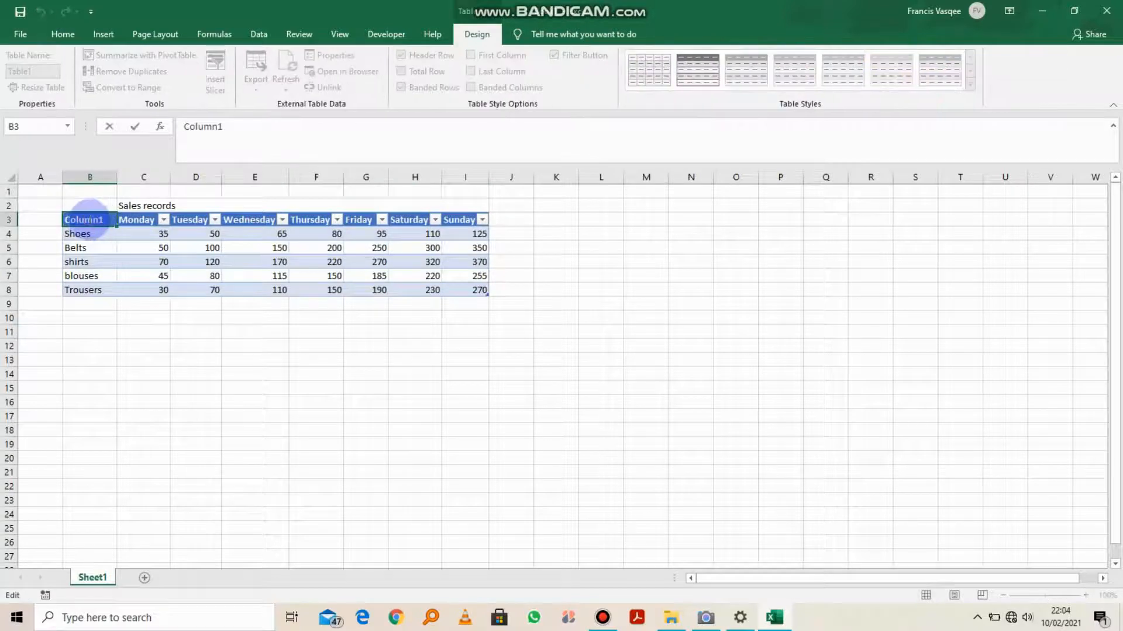
type("[")
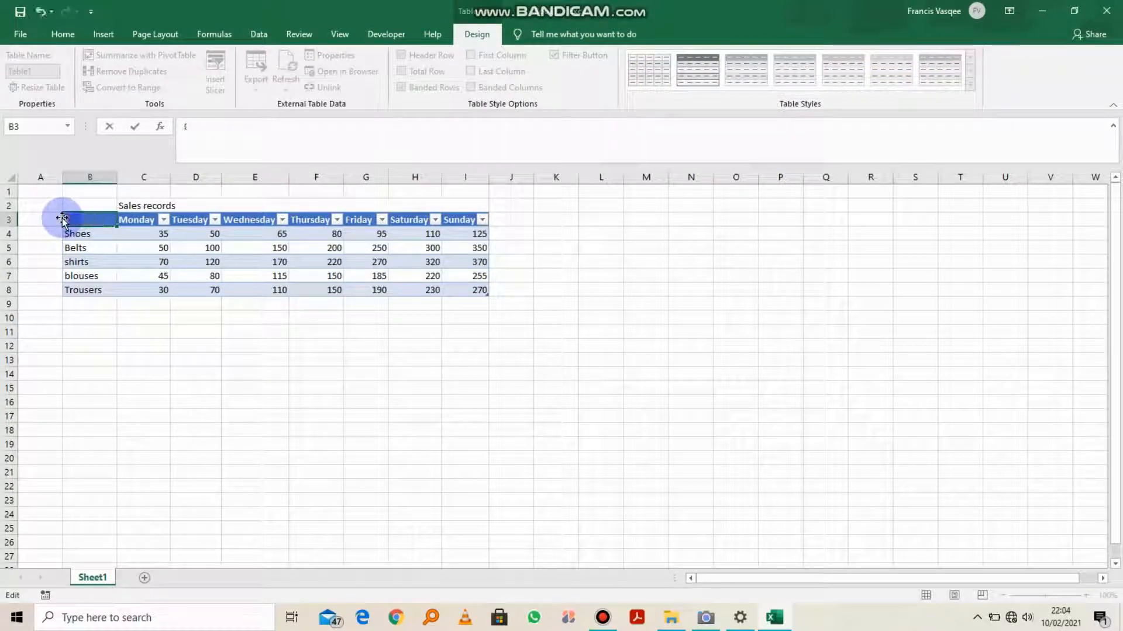
type("tems")
left_click(134, 329)
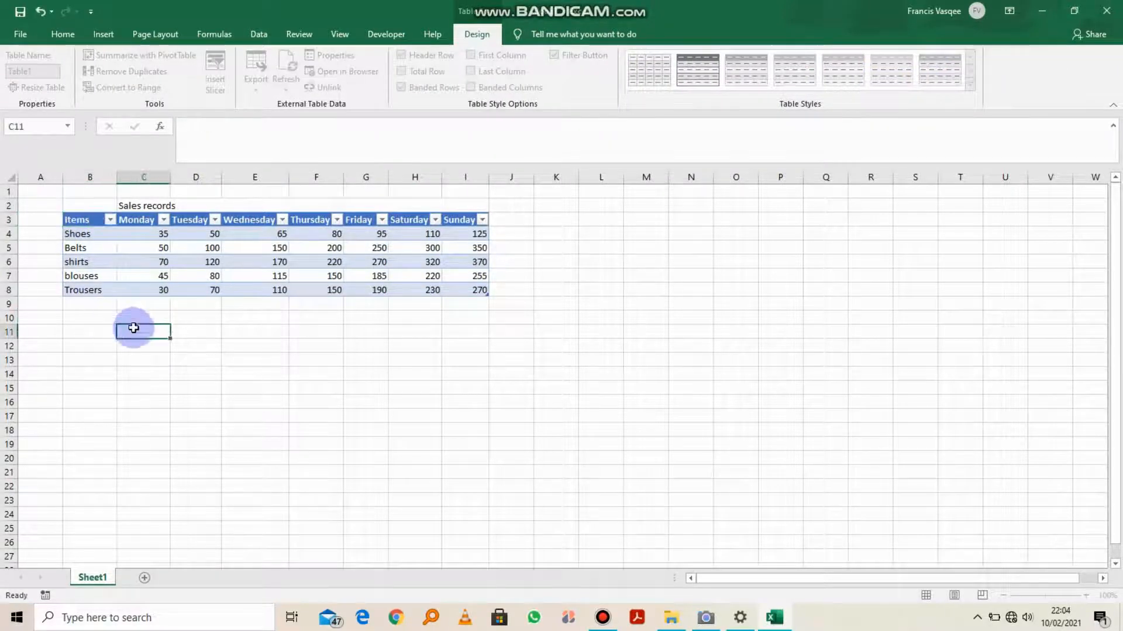
left_click(319, 370)
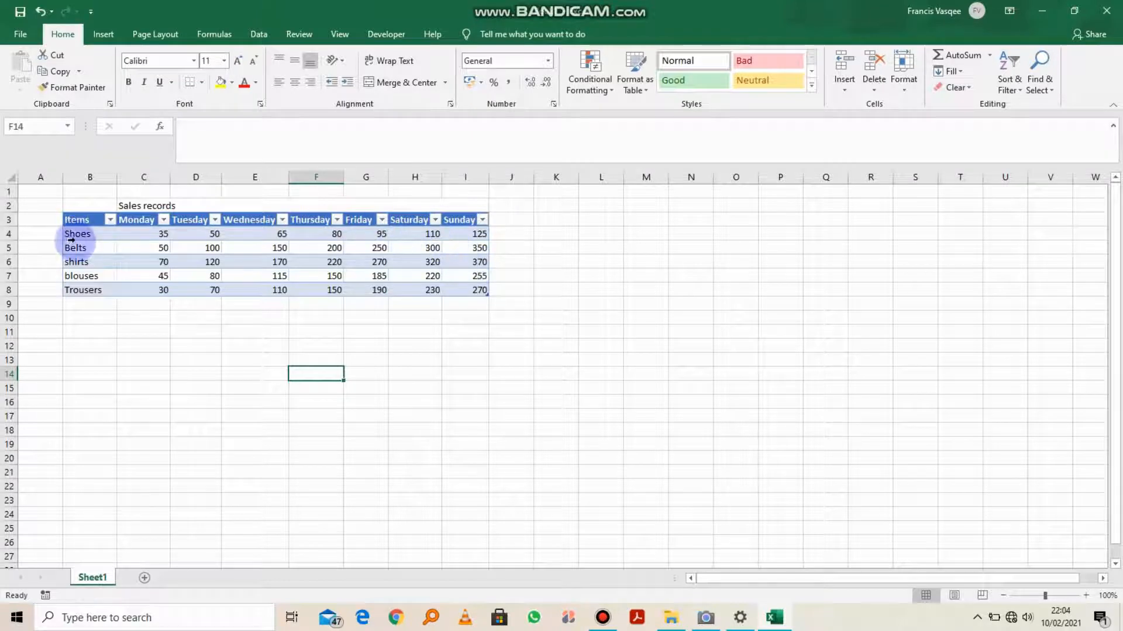
Step: Browse the recommended charts for the whole sales table B3:I8 and insert the Funnel chart
left_click(76, 218)
mouse_move(76, 218)
left_mouse_down()
mouse_move(145, 277)
mouse_move(208, 291)
mouse_move(462, 290)
left_mouse_up()
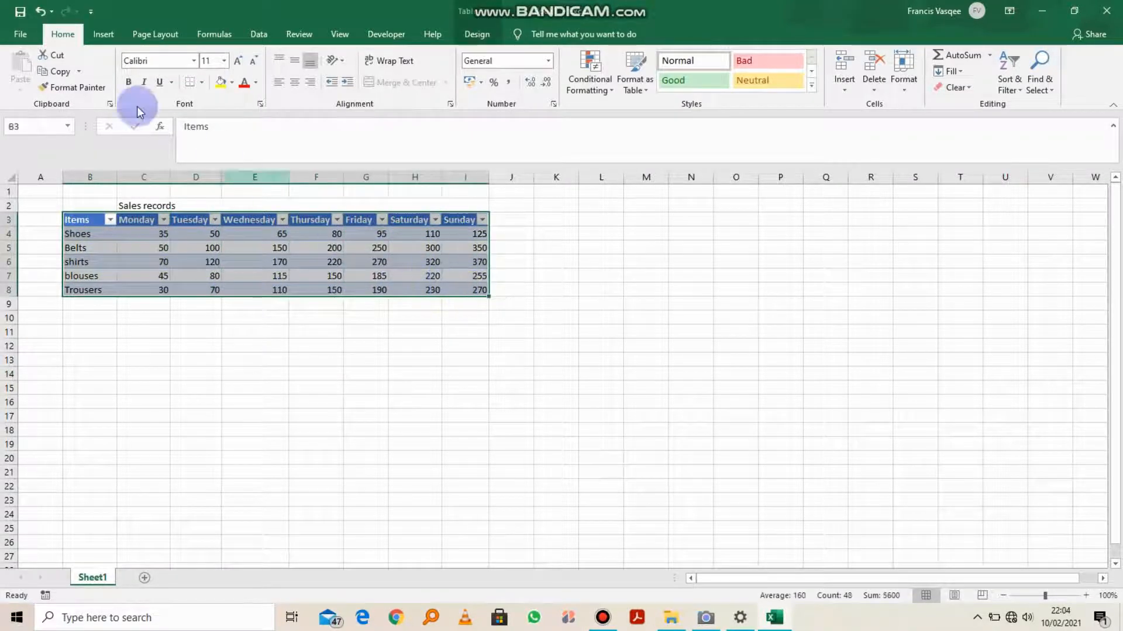
left_click(99, 33)
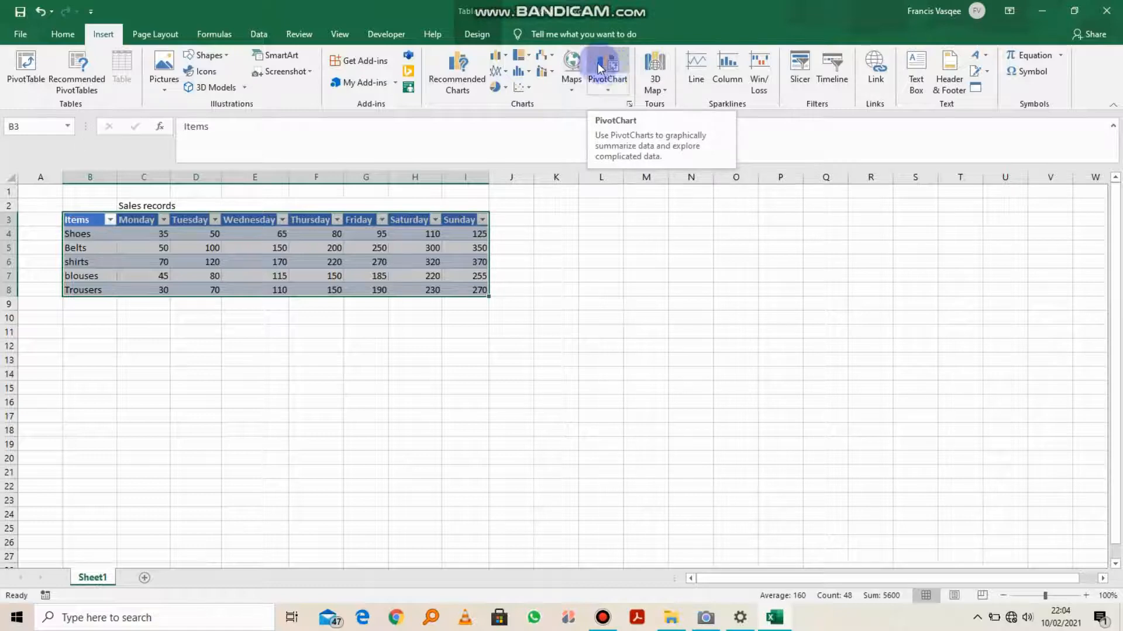
left_click(465, 68)
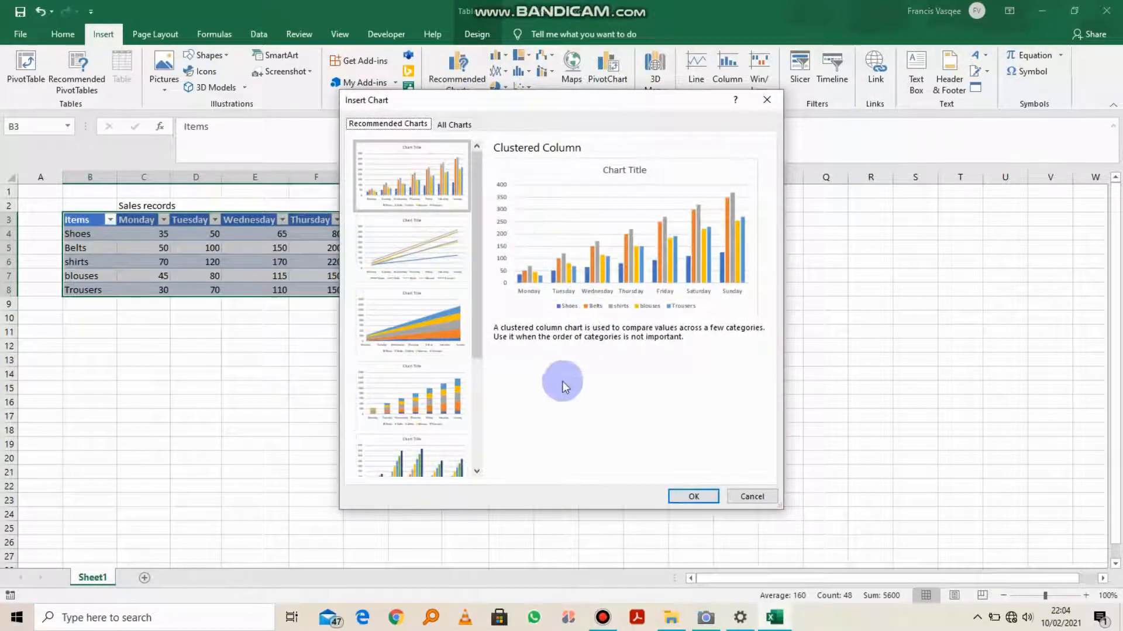
scroll(414, 315, "down", 3)
scroll(418, 352, "up", 3)
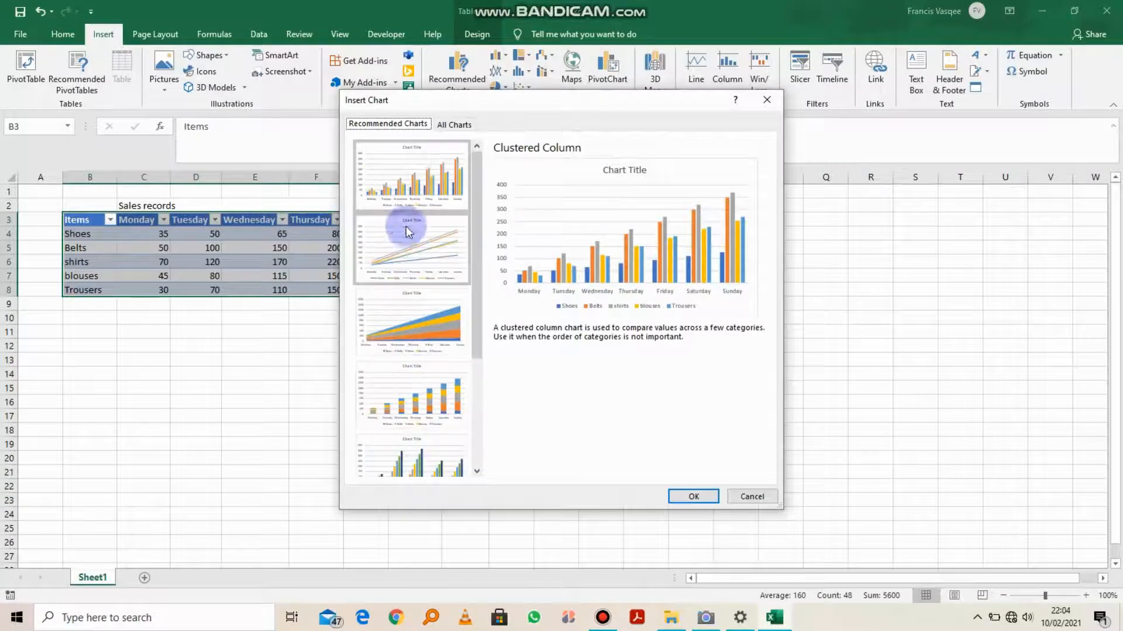
scroll(403, 234, "down", 3)
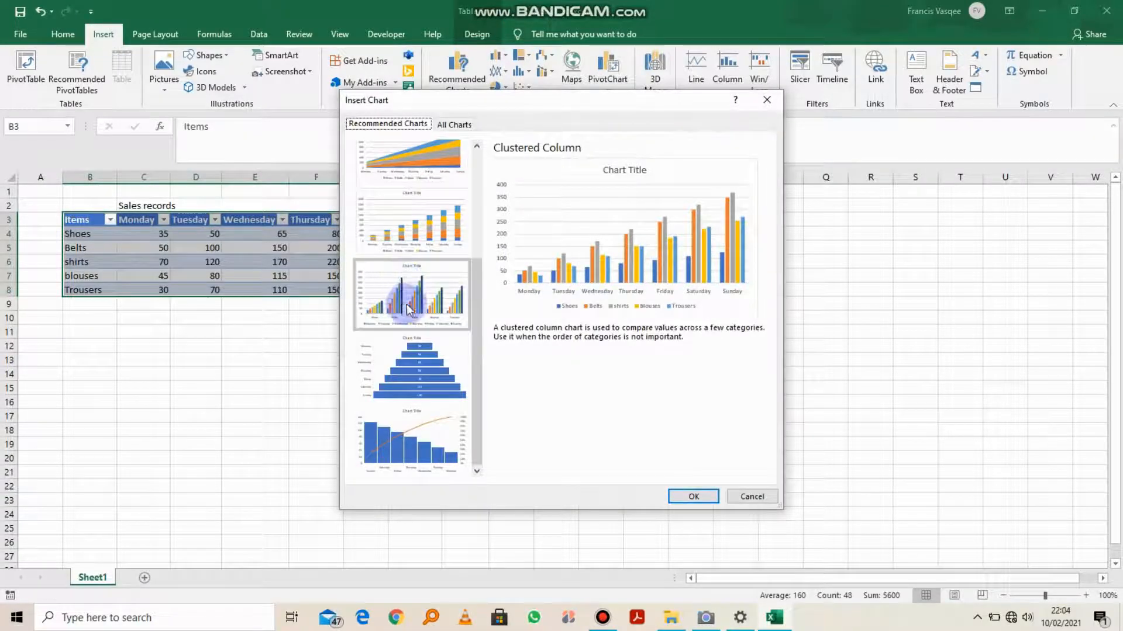
scroll(433, 275, "up", 3)
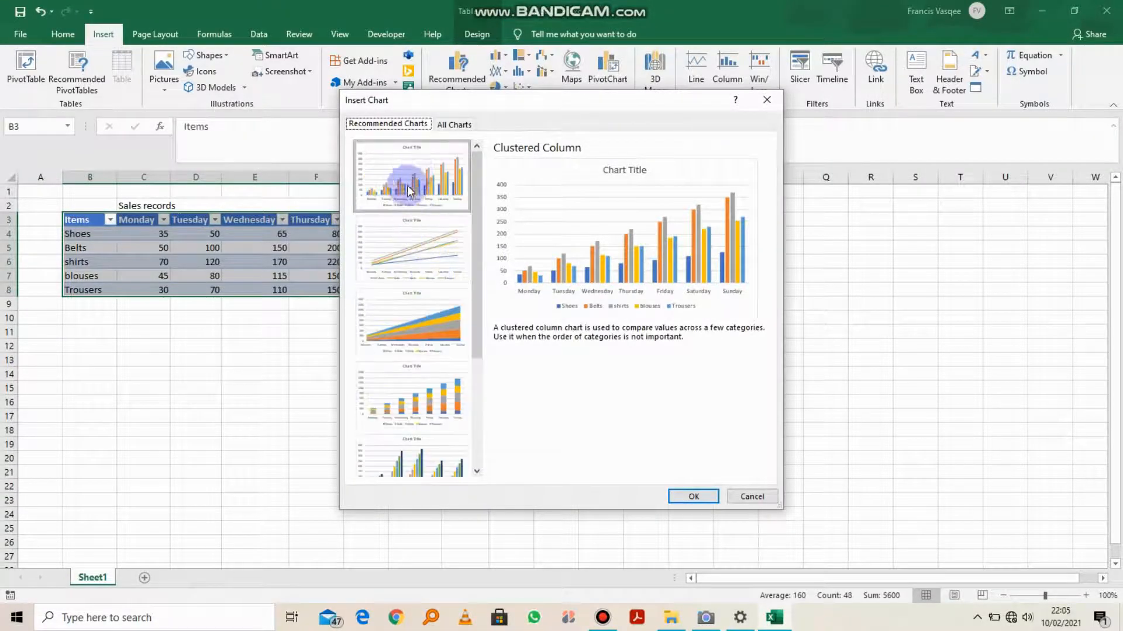
scroll(416, 234, "down", 3)
left_click(420, 367)
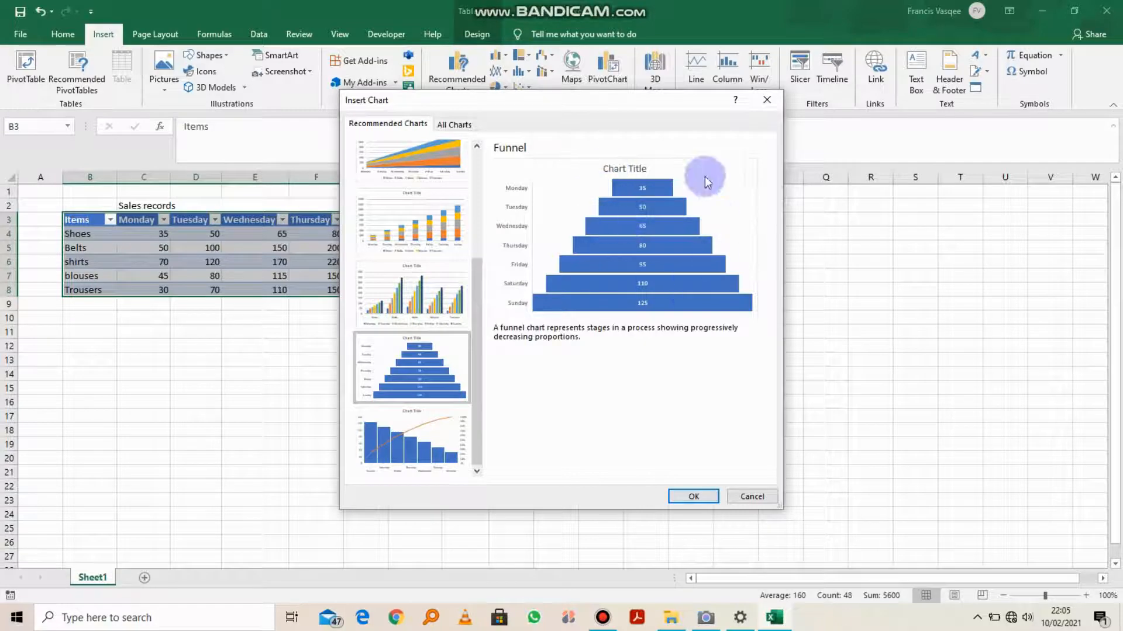
left_click(696, 496)
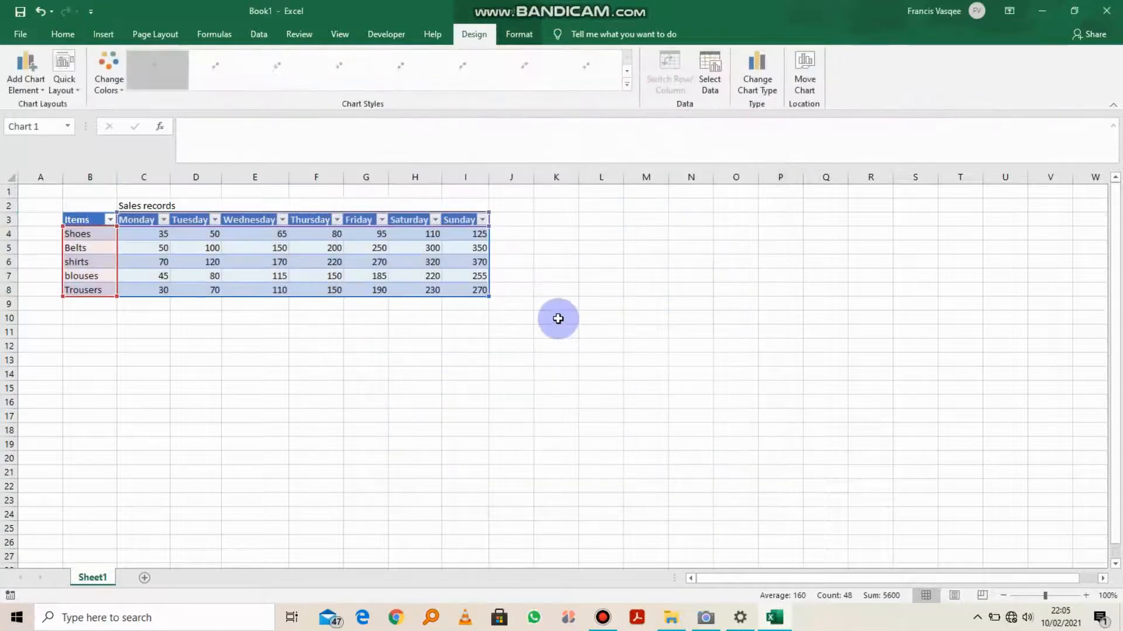
Step: Move the funnel chart to the empty area beside the sales table and delete it
left_click_drag(626, 287, 773, 264)
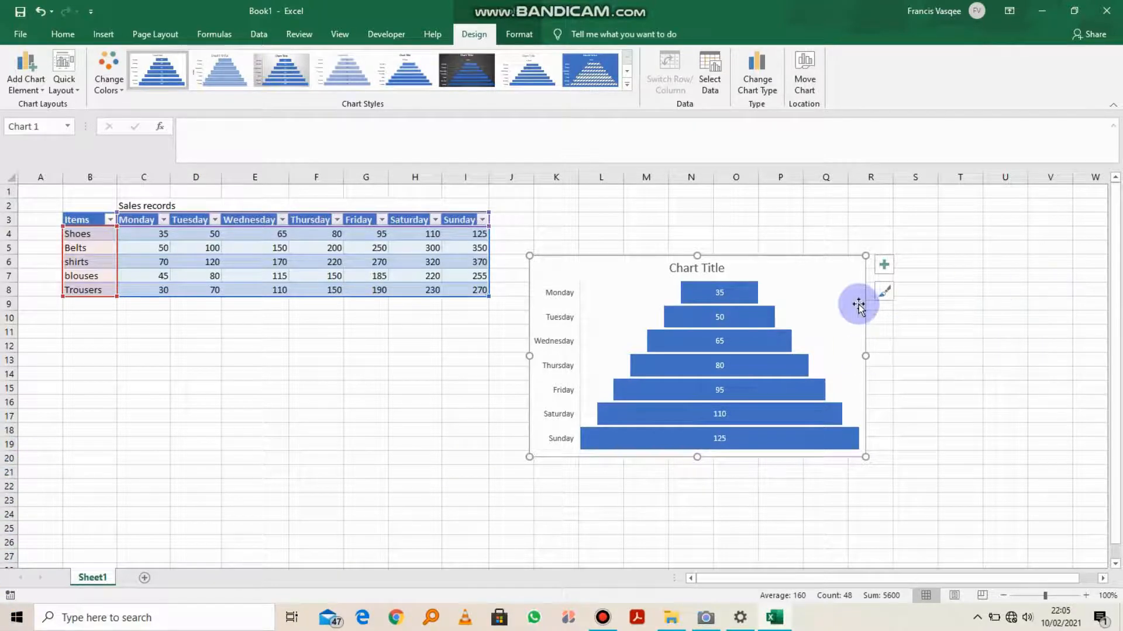
key("Delete")
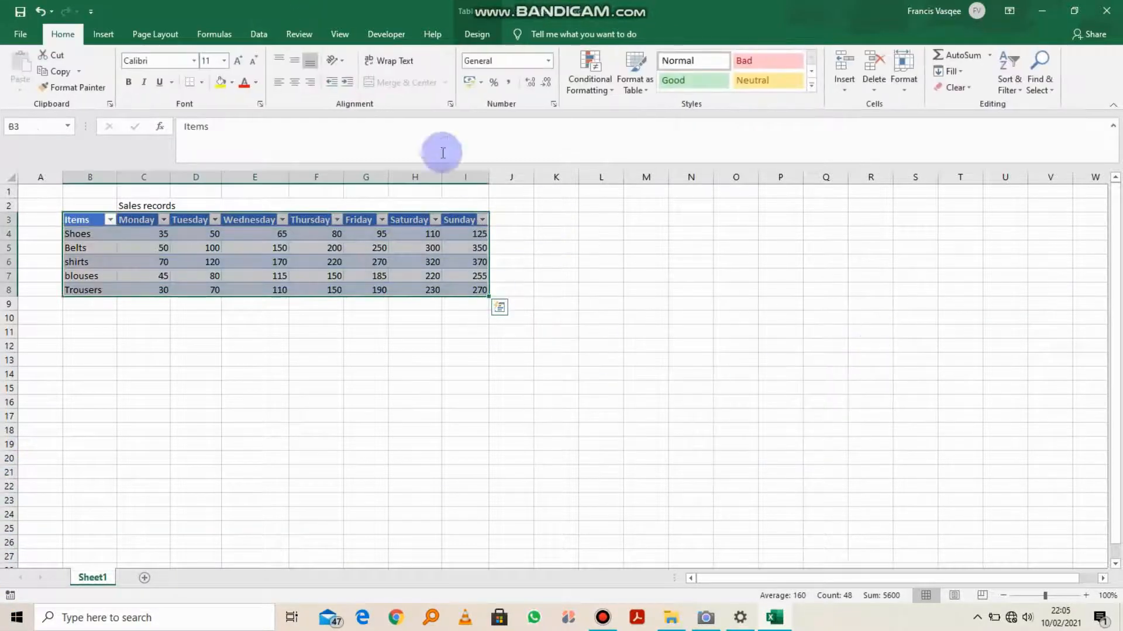
Step: Insert a 2-D clustered column chart from the selected sales table
left_click(105, 35)
left_click(501, 88)
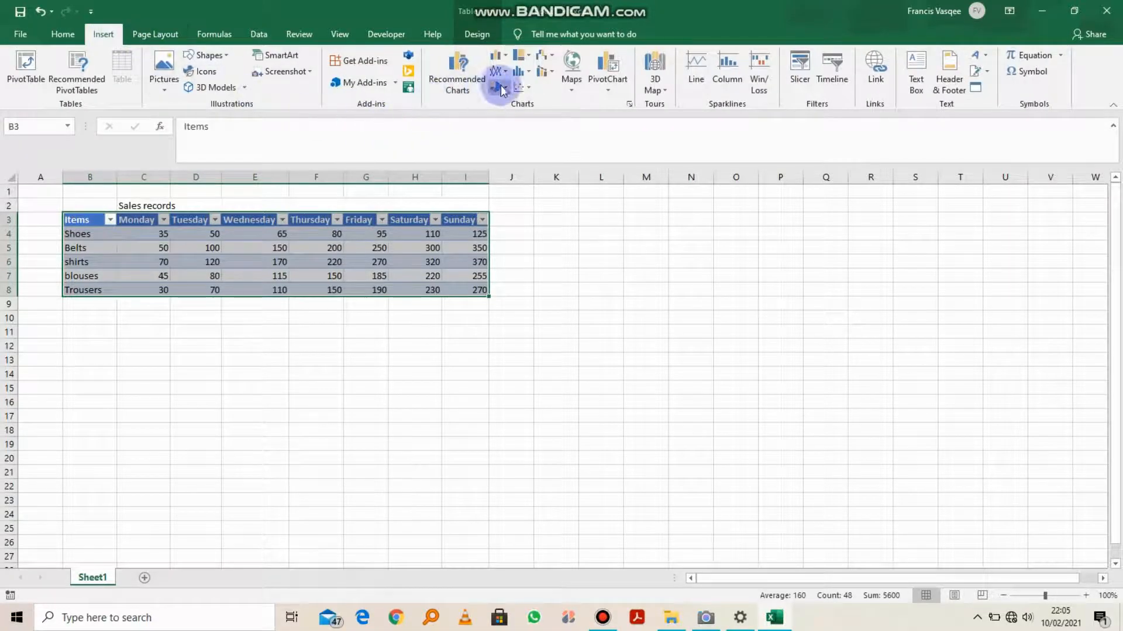
left_click(504, 55)
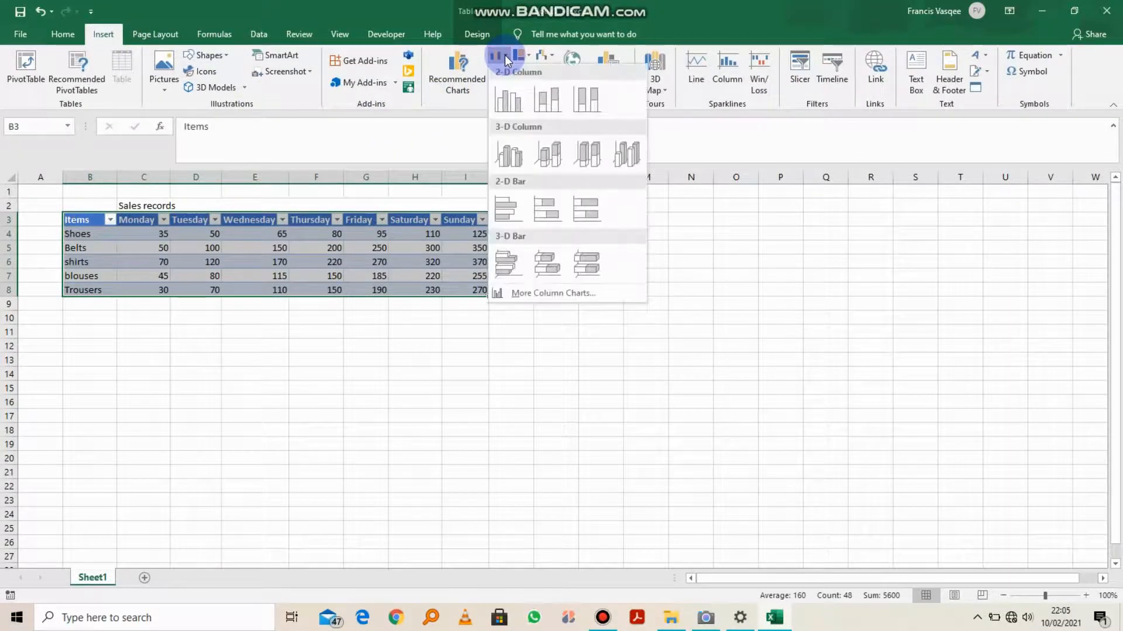
left_click(512, 105)
left_click(725, 360)
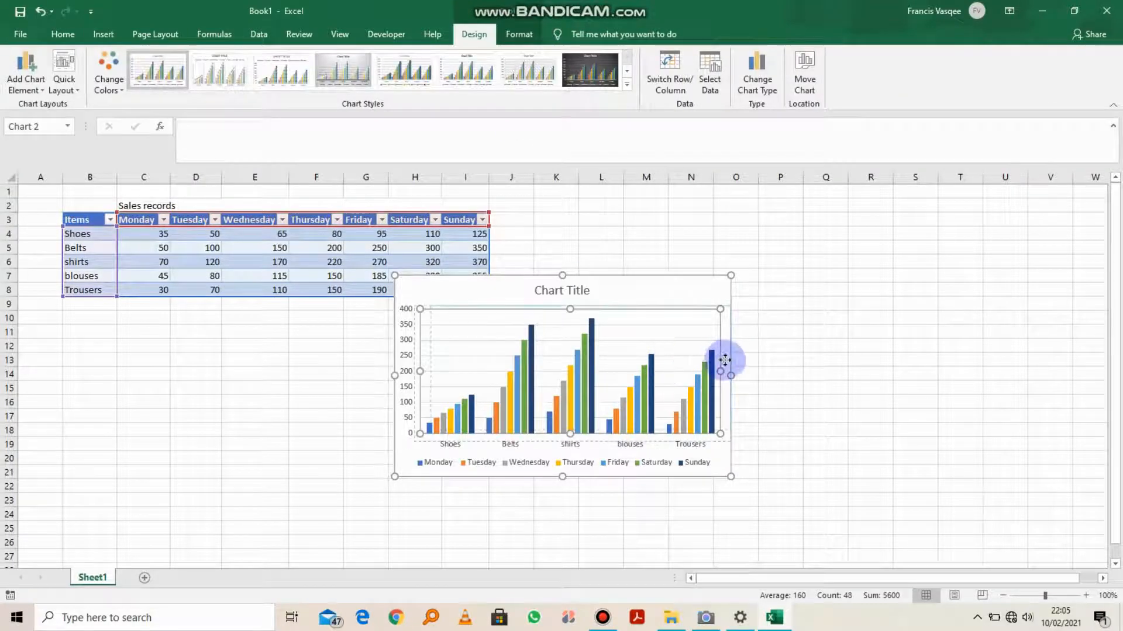
Step: Move the clustered column chart to the empty area beside the sales table and enlarge it
left_click_drag(646, 275, 831, 268)
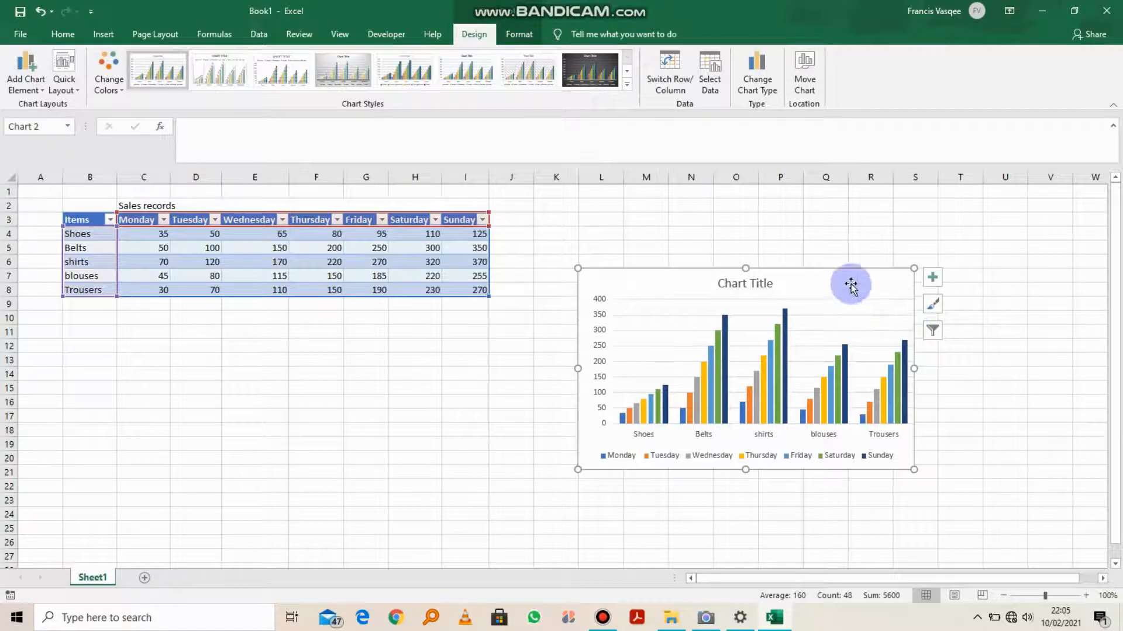
left_click_drag(872, 283, 962, 226)
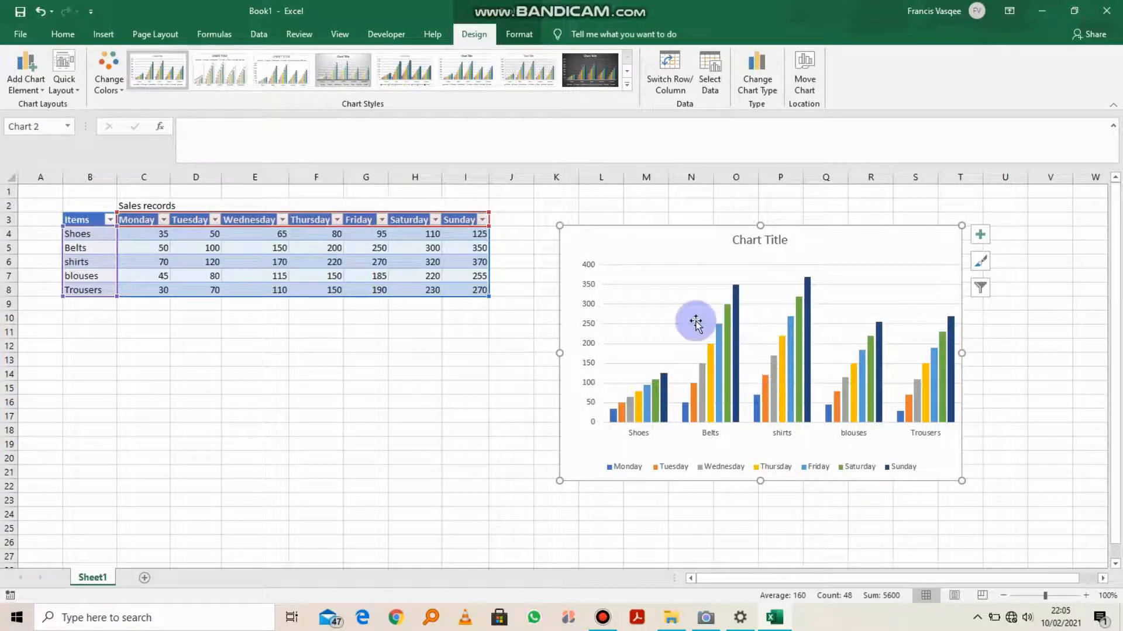
Step: Shift the column chart's title slightly and replace its placeholder text with "Sales records"
left_click(778, 240)
left_click(790, 239)
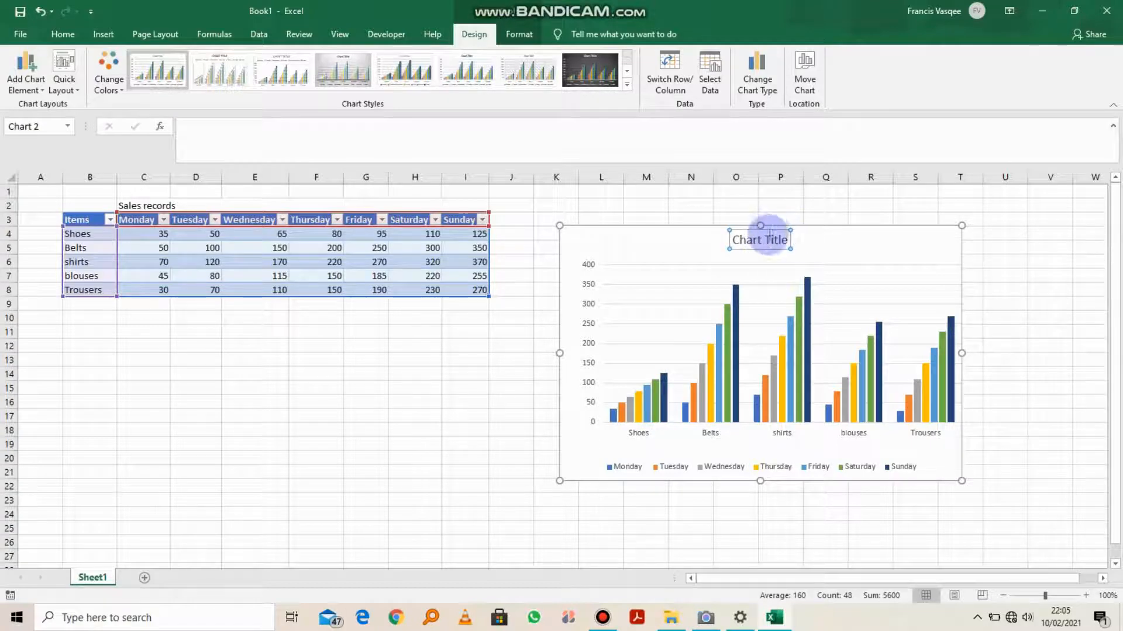
double_click(741, 233)
left_click_drag(742, 234, 702, 228)
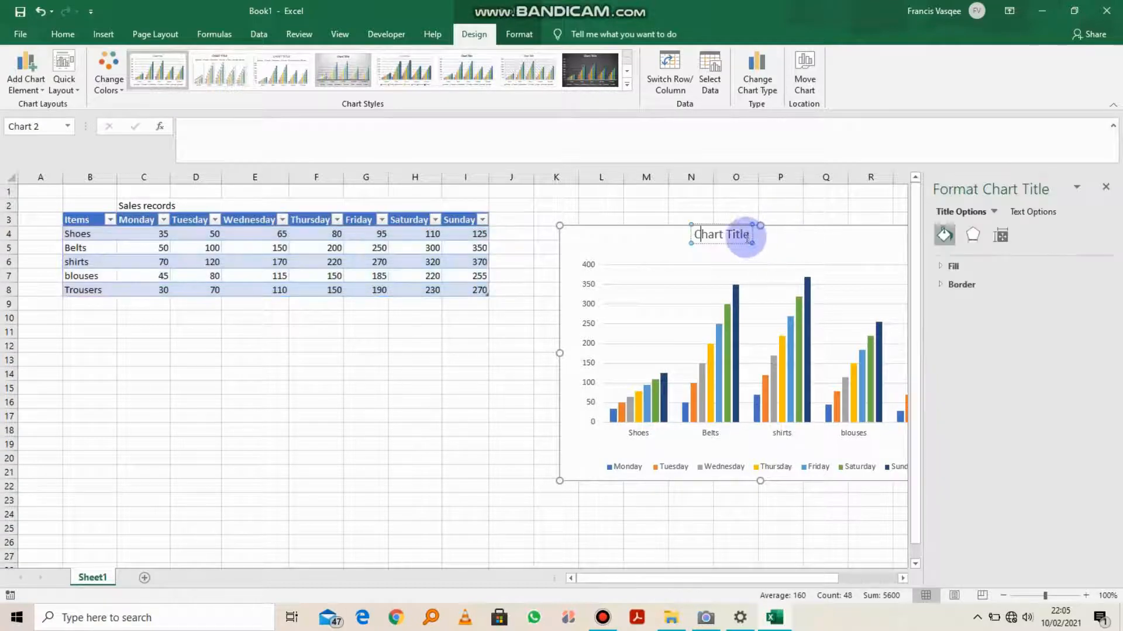
left_click(693, 233)
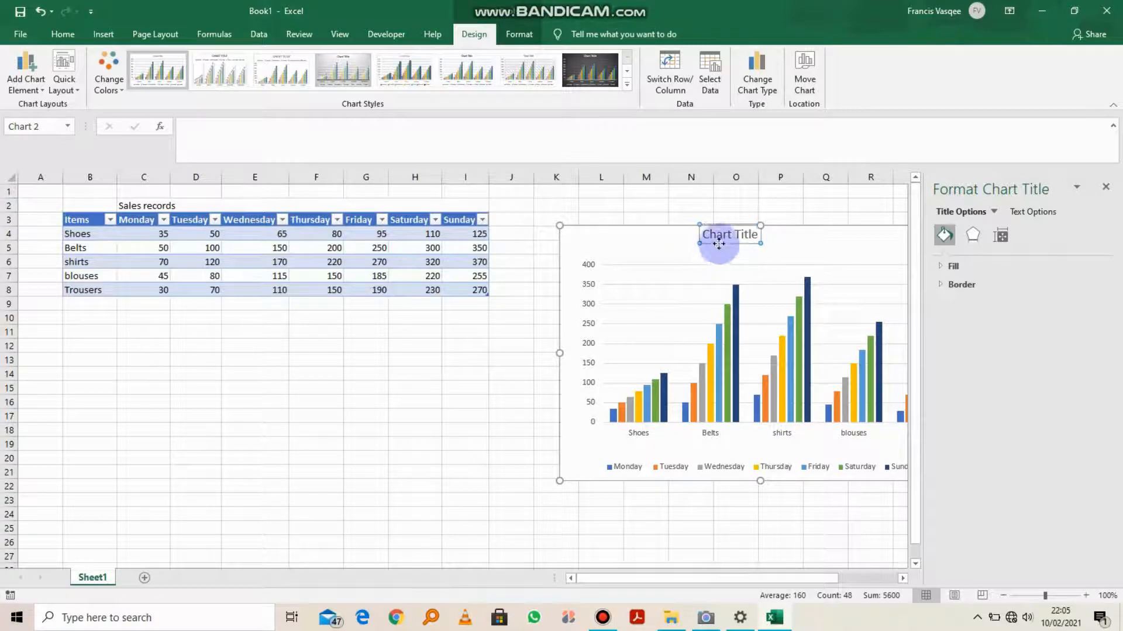
double_click(709, 235)
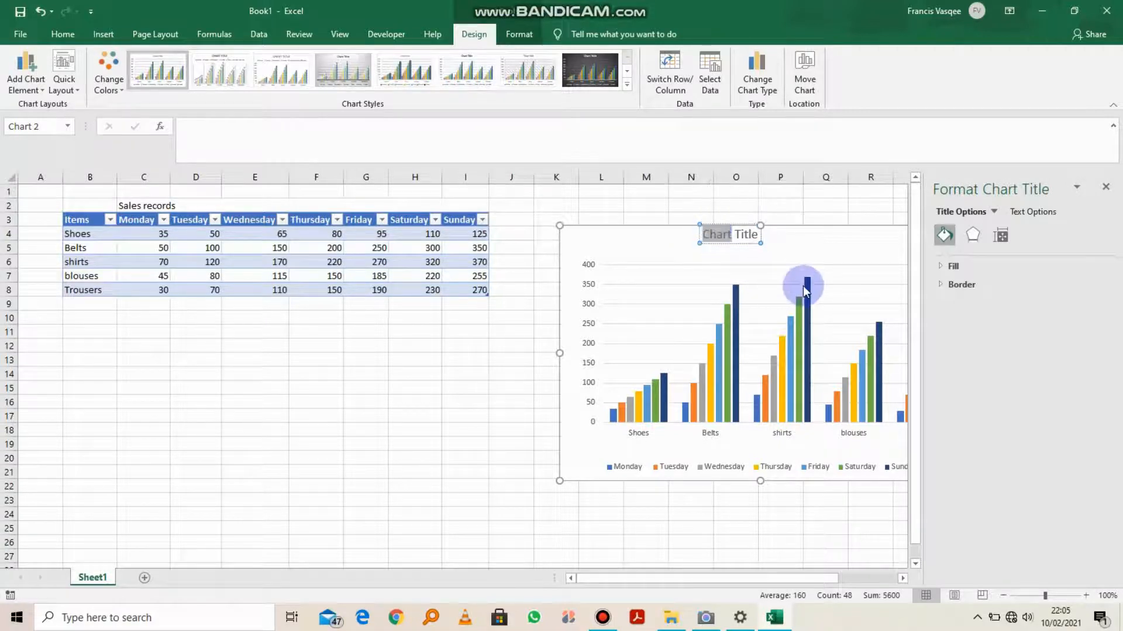
key("Delete")
key("Delete")
key("Delete")
key("Delete")
key("Delete")
key("Delete")
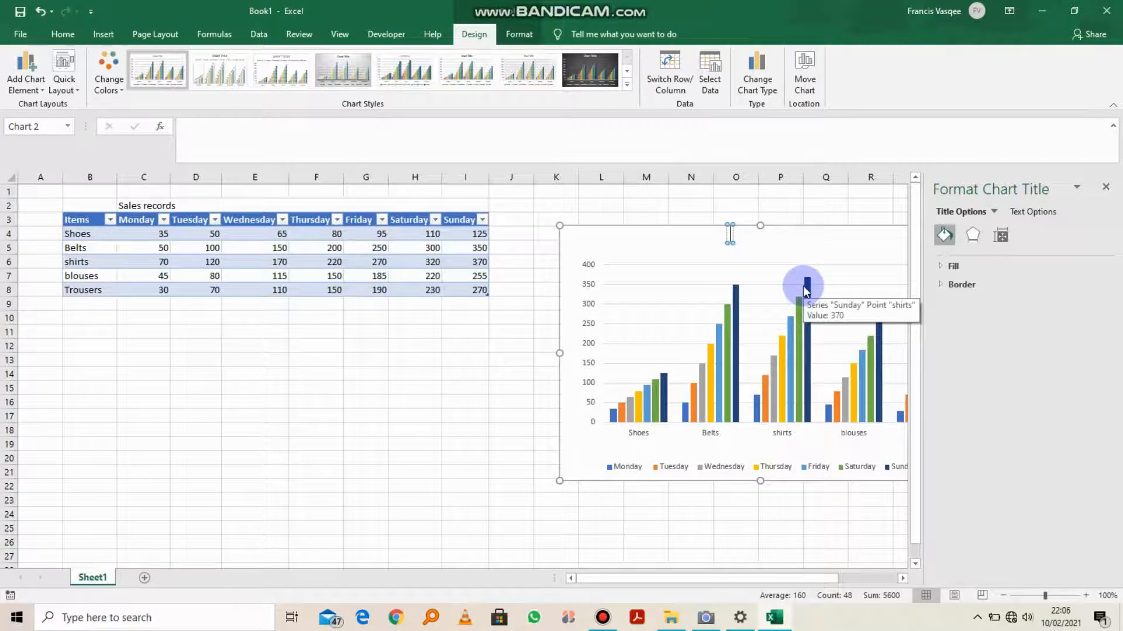
type("Sales records")
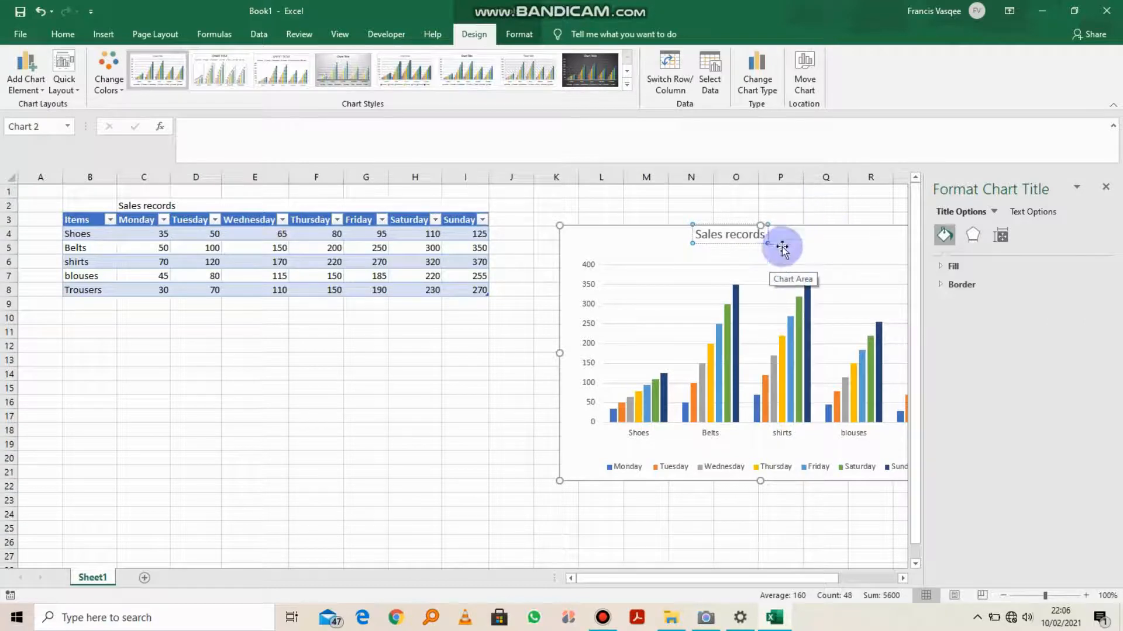
Step: Examine the column chart's daily bars for each item and compare them with the sales table
left_click(775, 324)
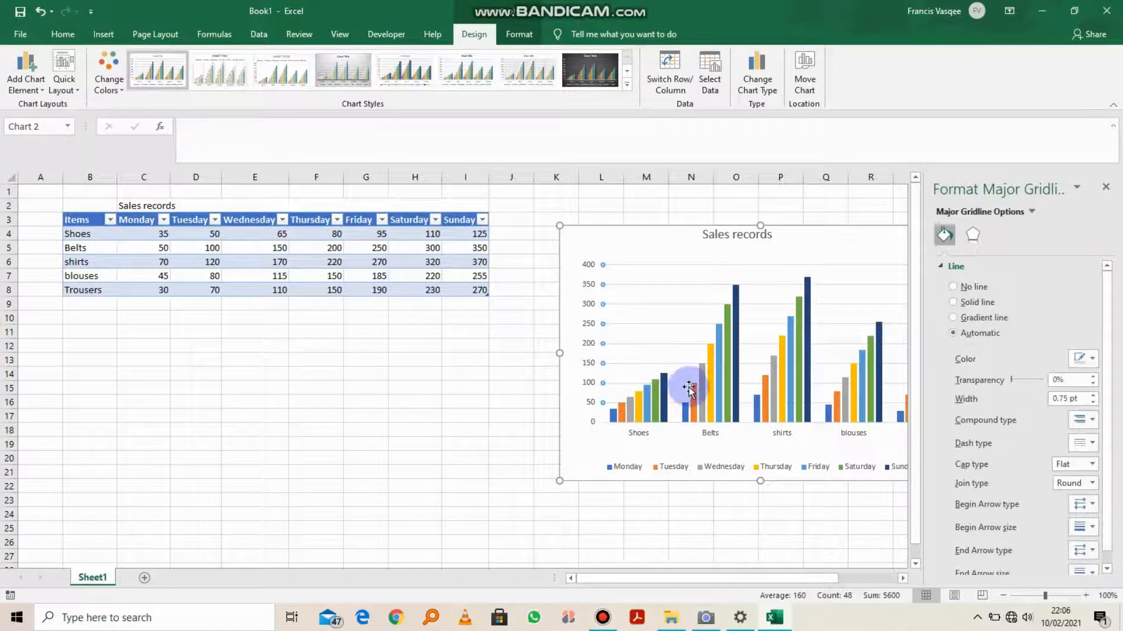
right_click(725, 320)
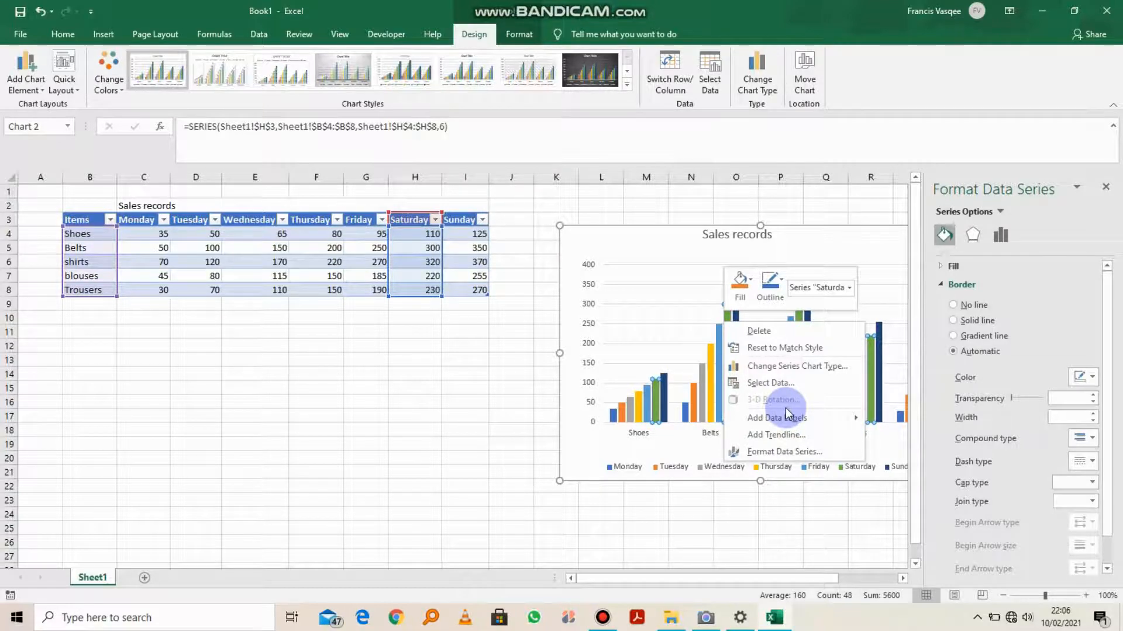
left_click(656, 293)
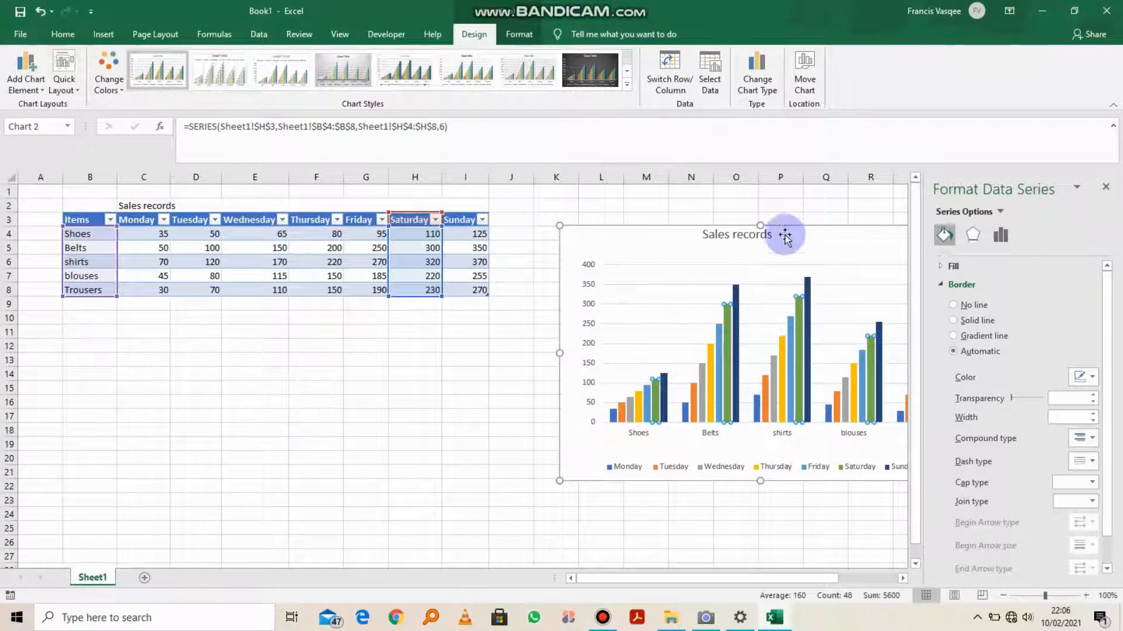
left_click_drag(795, 579, 859, 578)
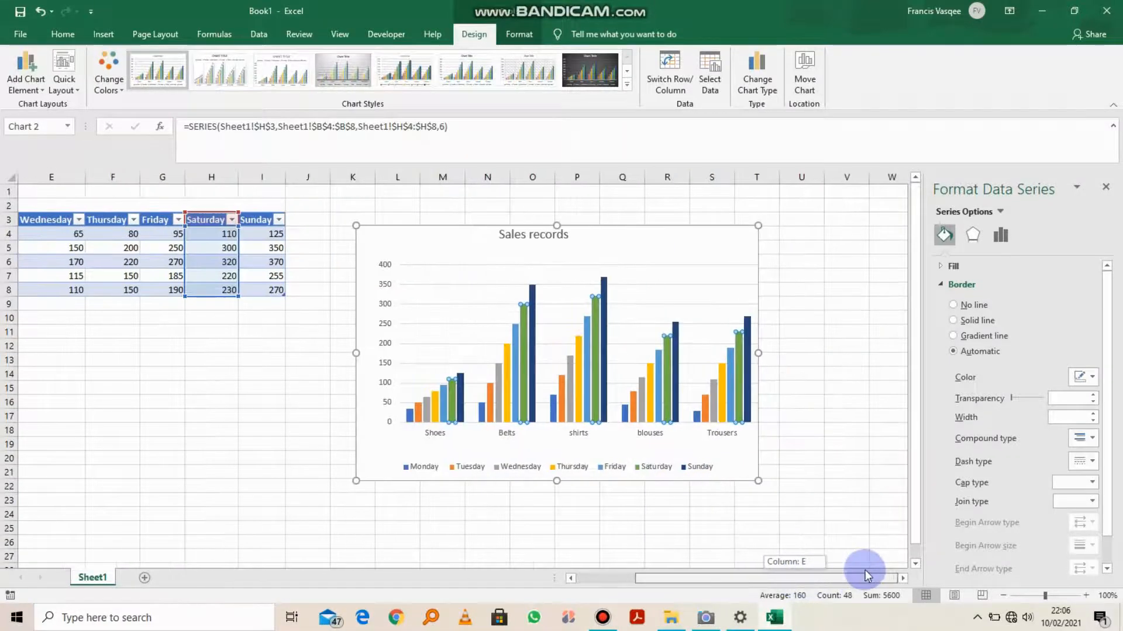
left_click(804, 390)
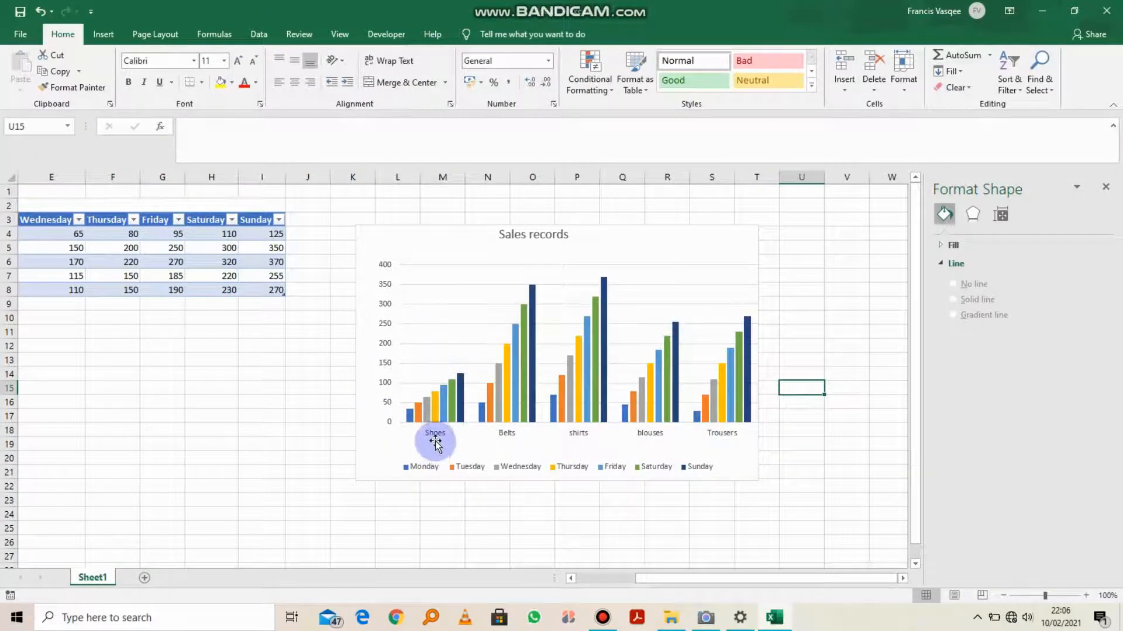
scroll(575, 379, "down", 1)
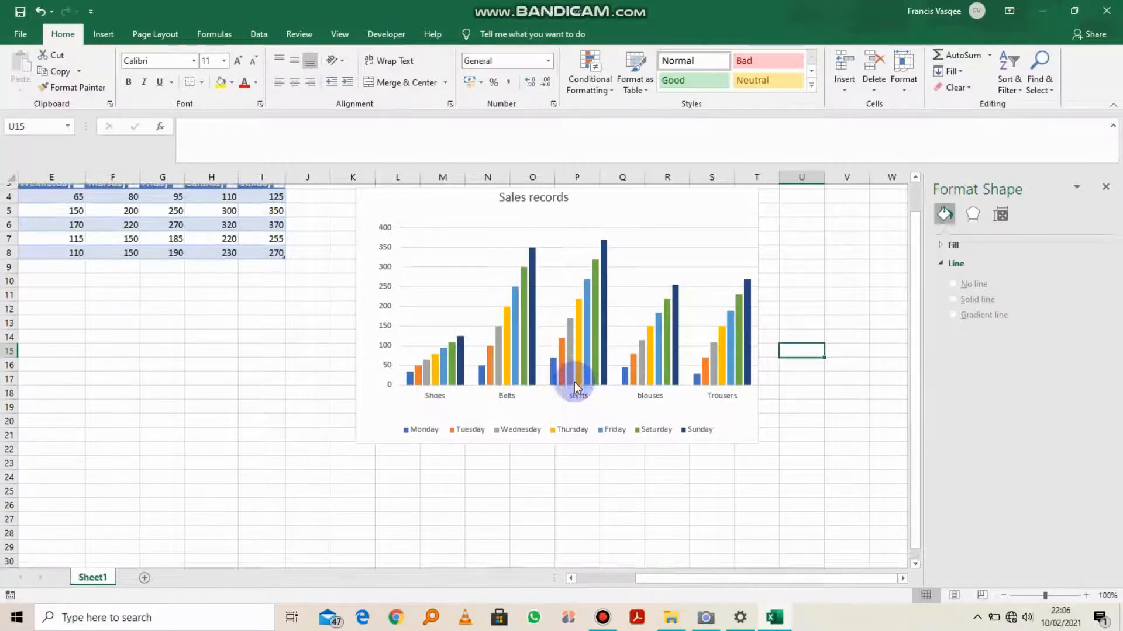
scroll(604, 328, "up", 1)
left_click_drag(770, 578, 733, 562)
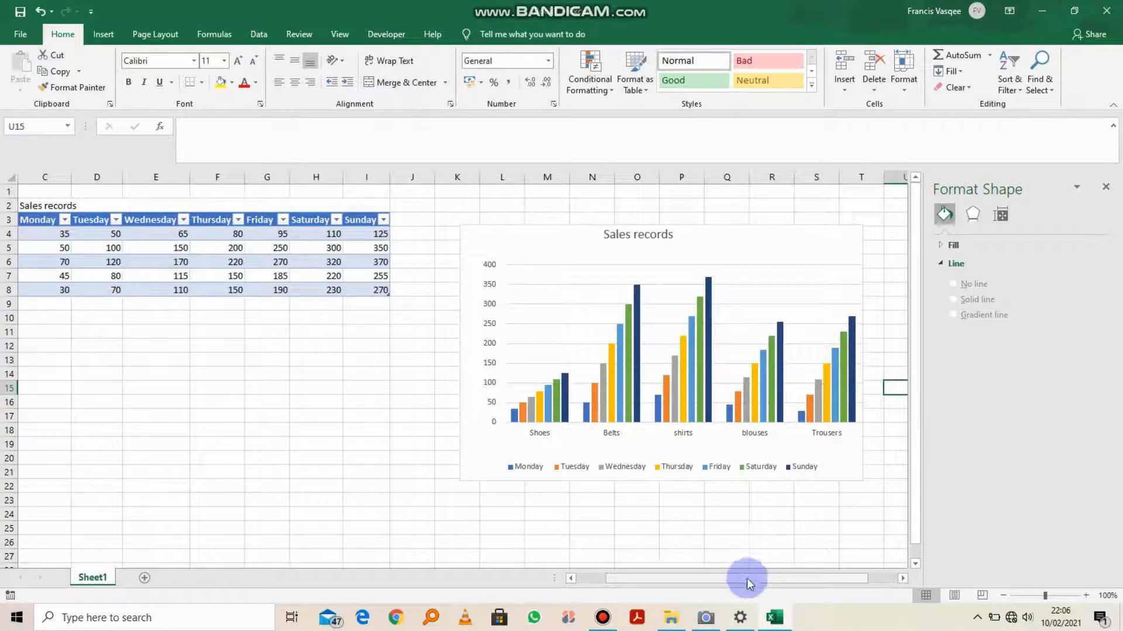
left_click_drag(746, 583, 709, 577)
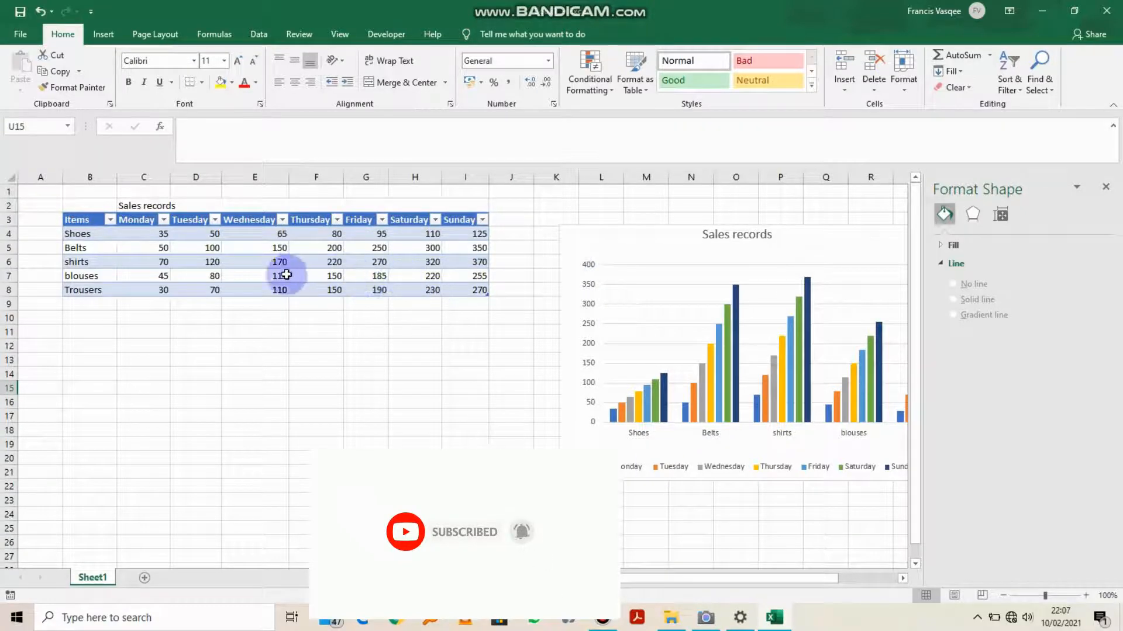
Step: Copy the sales table together with its heading row, range B2:I8 on Sheet1
left_click(408, 456)
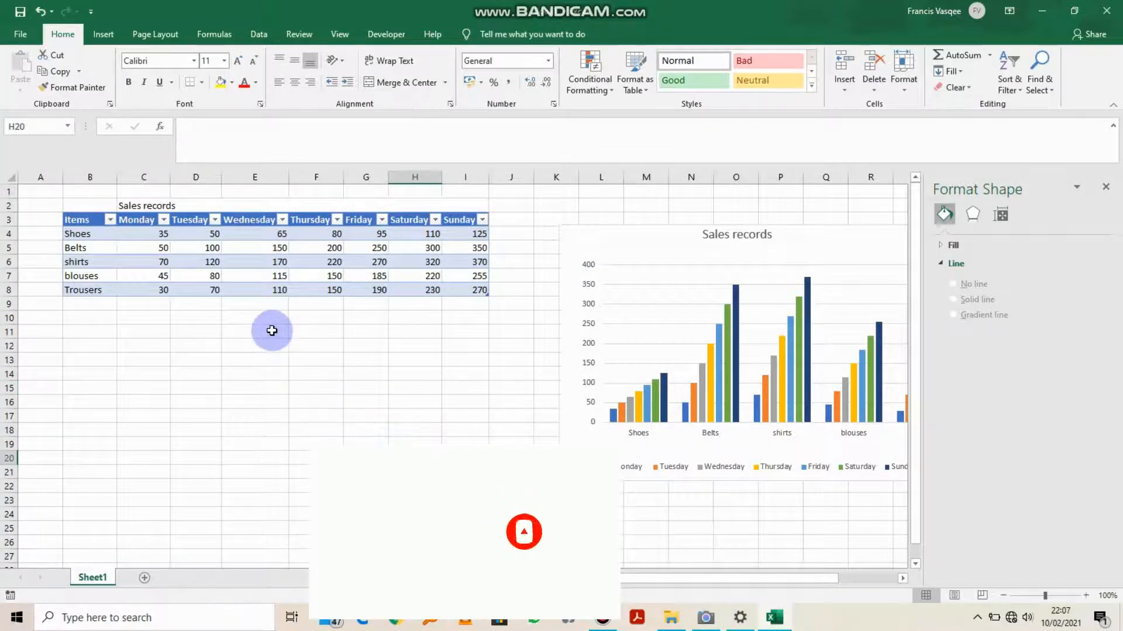
left_click(82, 219)
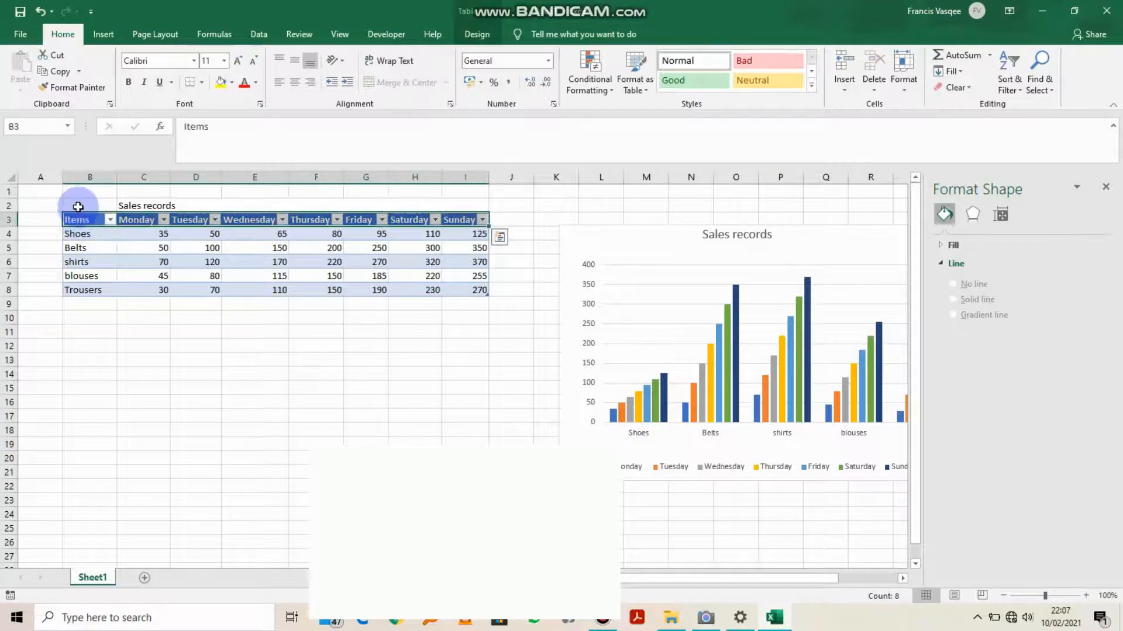
left_click(78, 206)
left_click_drag(78, 206, 480, 290)
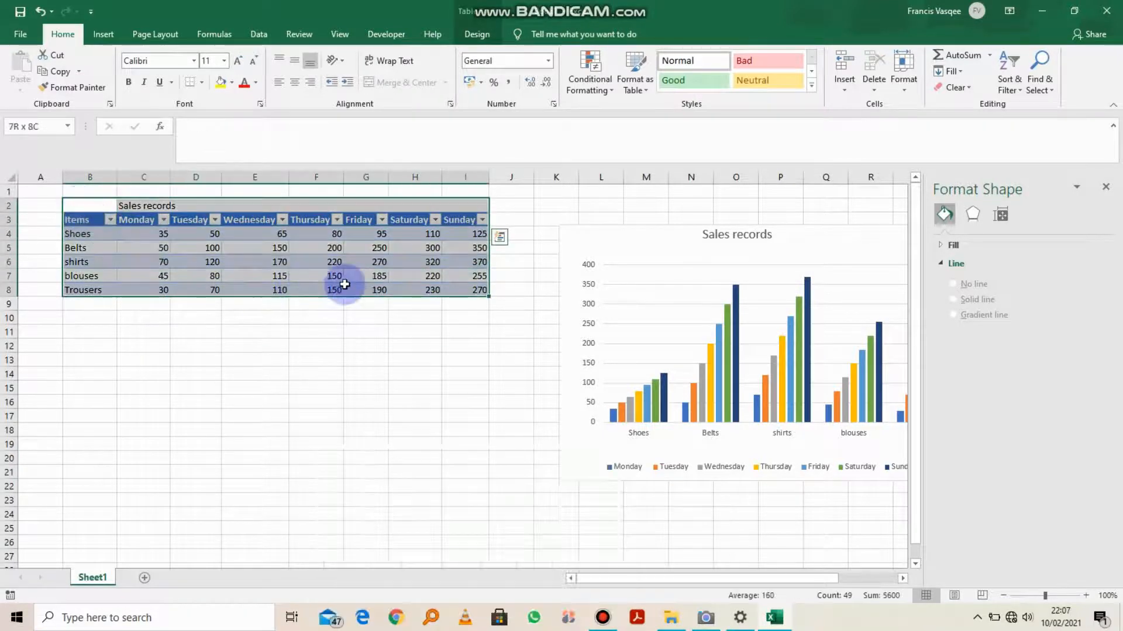
right_click(310, 255)
left_click(349, 277)
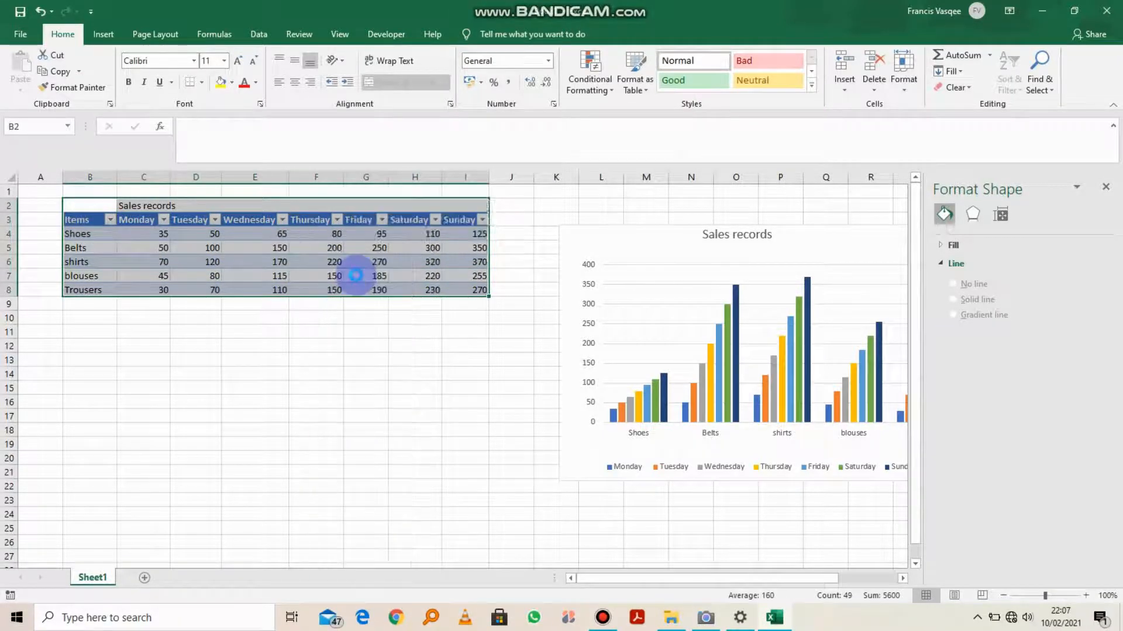
Step: Add a new worksheet and paste the copied sales table there, starting at cell C3
left_click(145, 578)
left_click(123, 220)
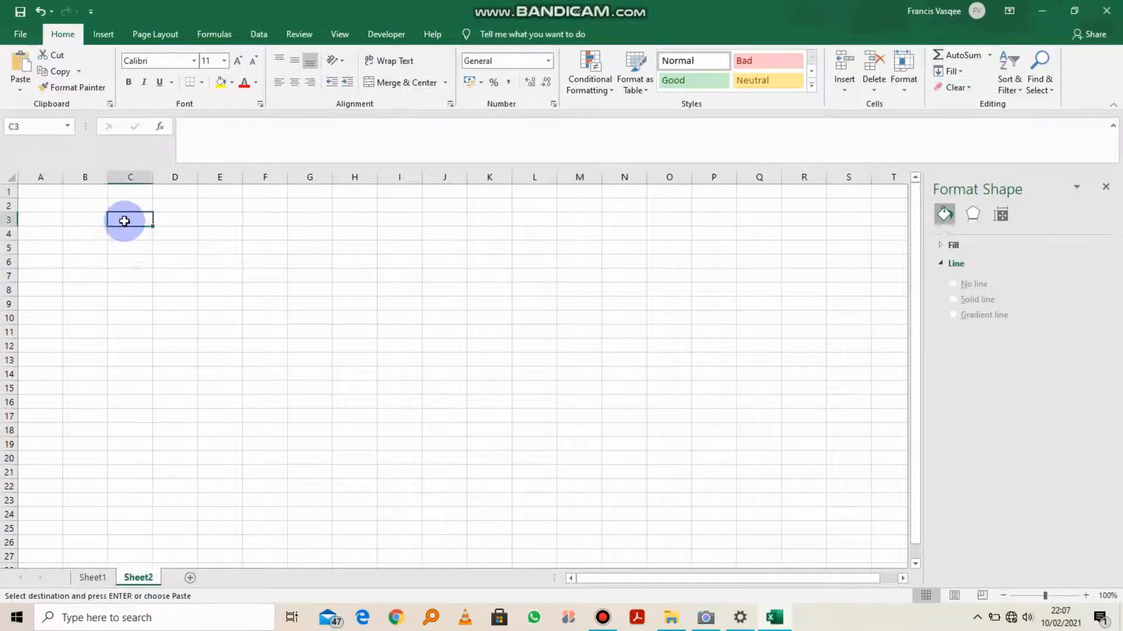
right_click(125, 225)
left_click(155, 283)
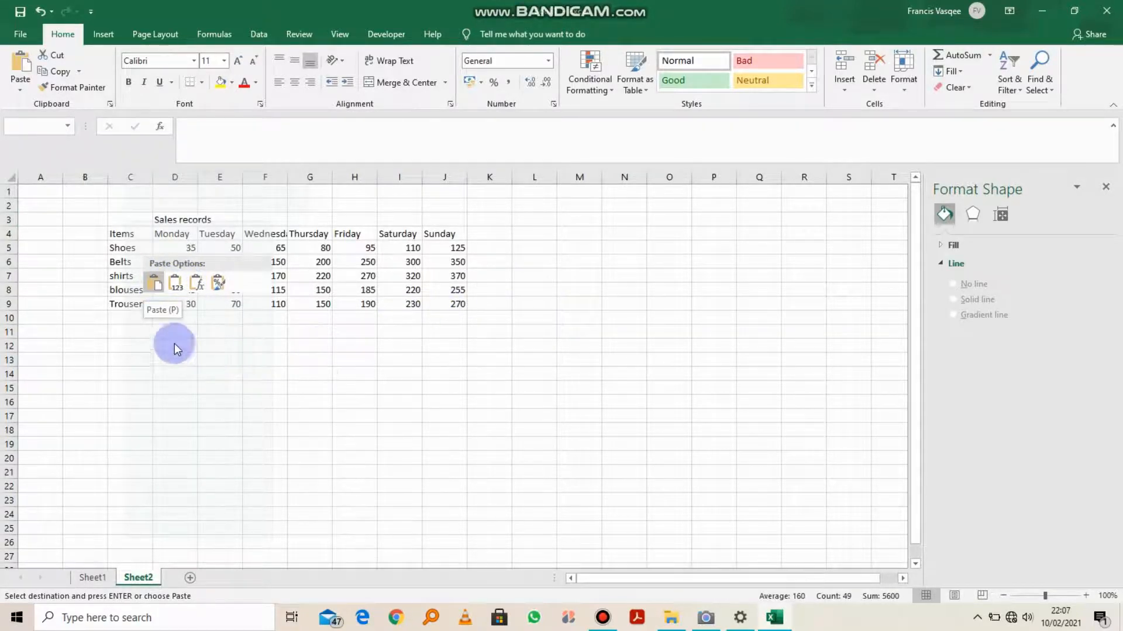
left_click(576, 331)
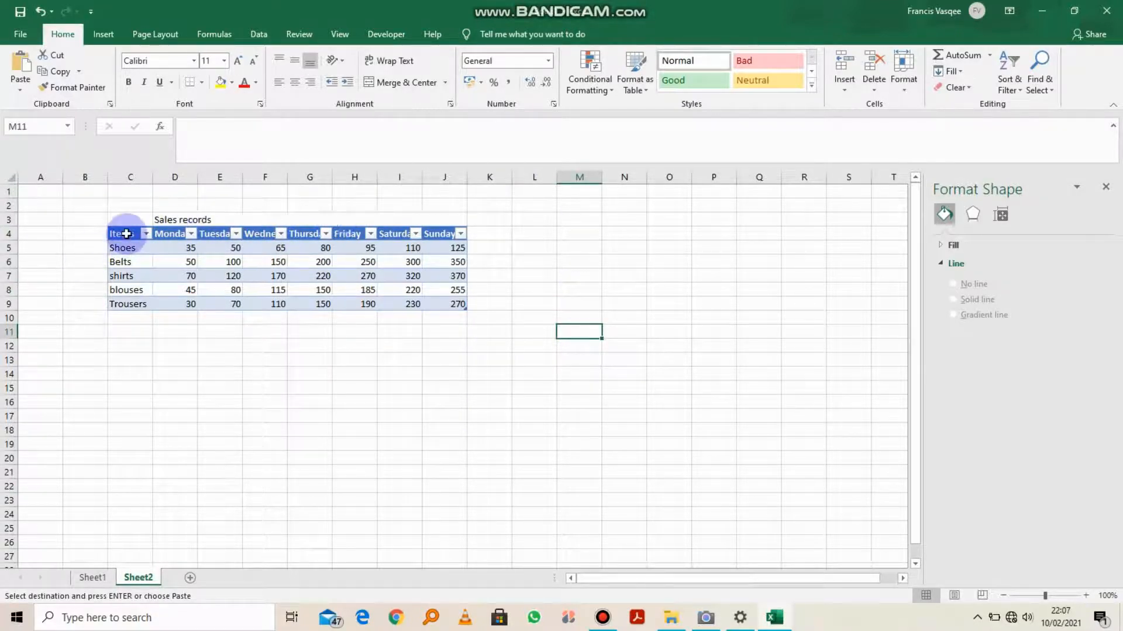
Step: Preview scatter and doughnut charts for the copied table C4:J9 and insert a 3-D pie chart
left_click_drag(123, 233, 459, 298)
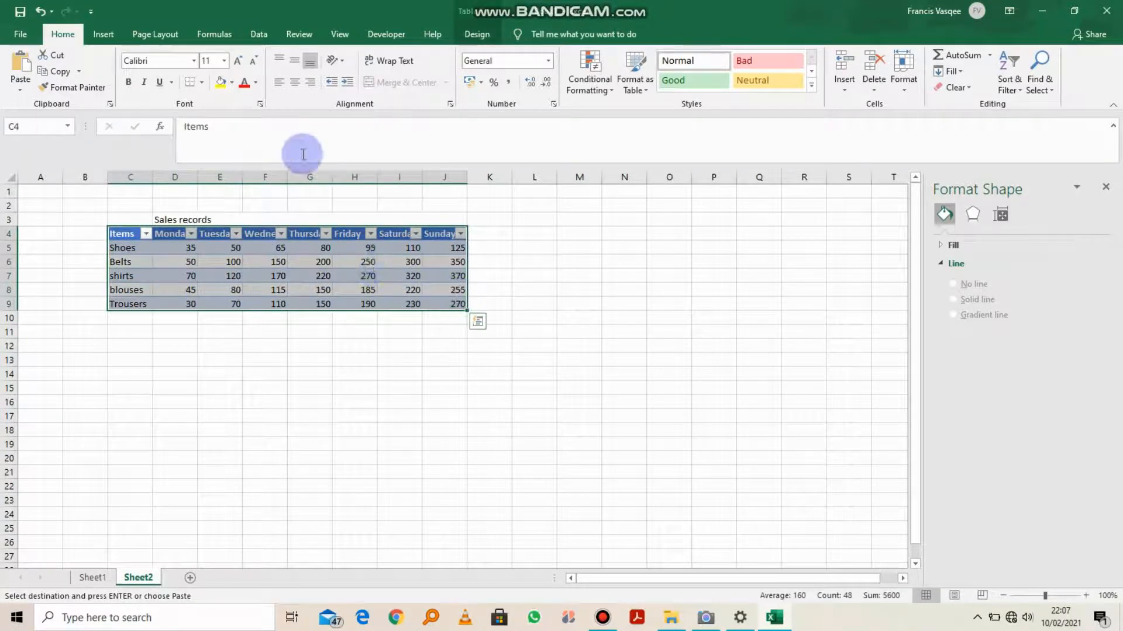
left_click(112, 34)
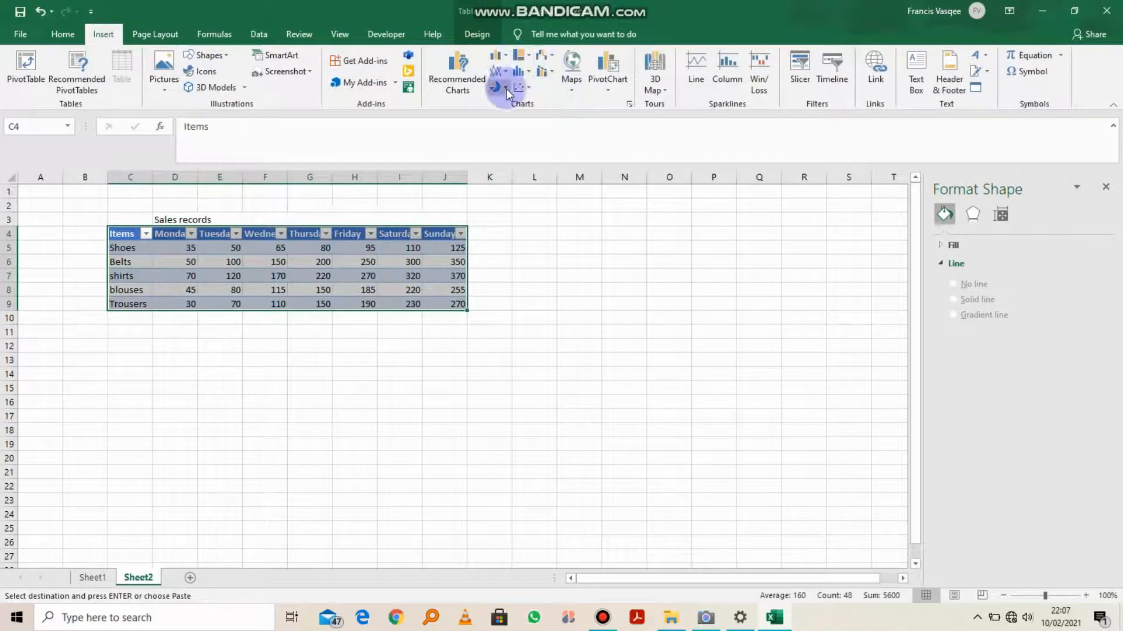
left_click(530, 87)
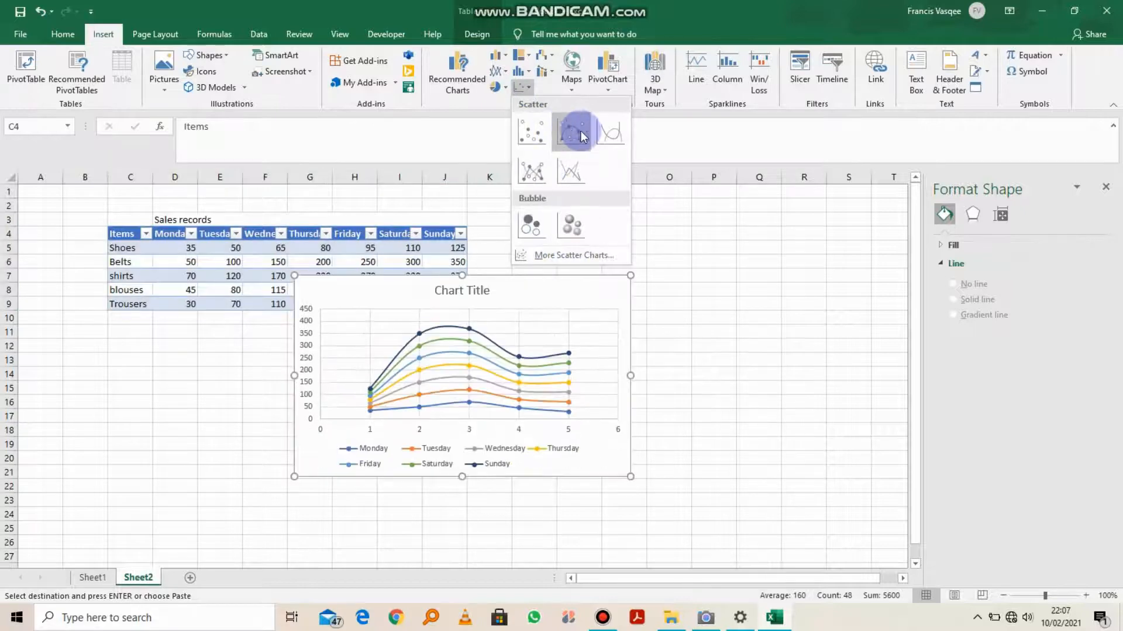
left_click(506, 89)
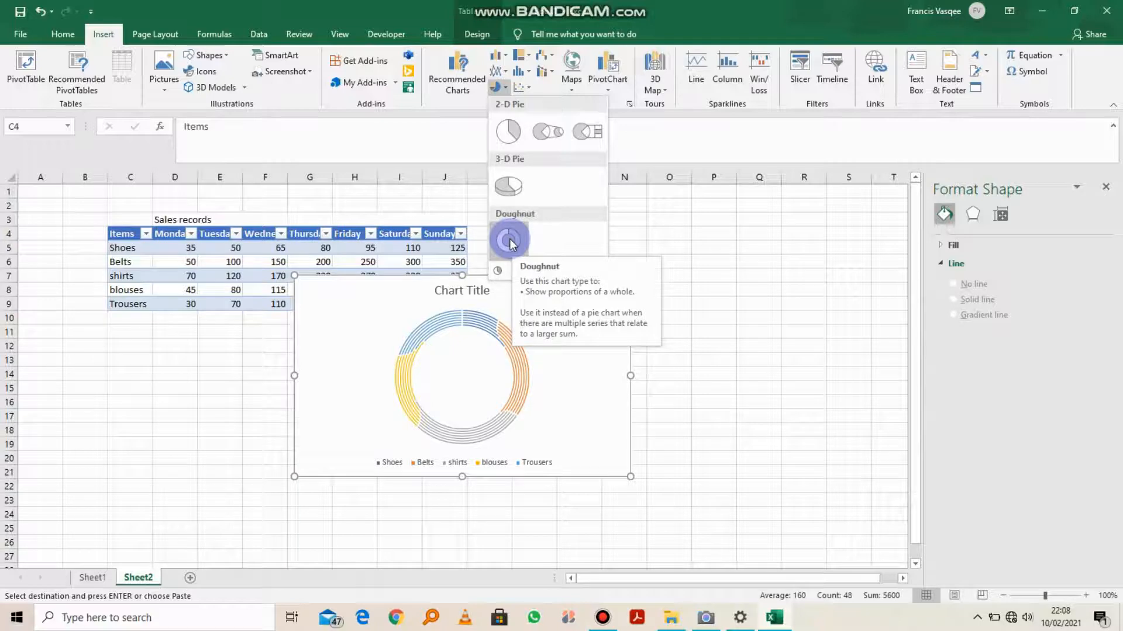
left_click(510, 192)
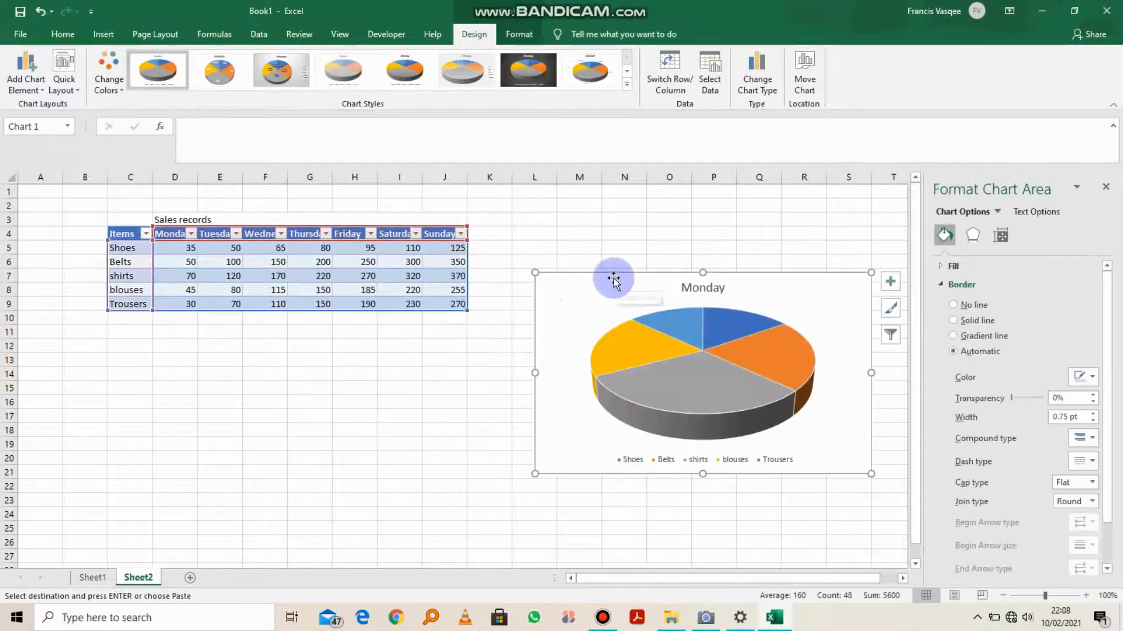
Step: Position the 3-D pie chart beside the copied table and enlarge it slightly
left_click_drag(613, 281, 586, 245)
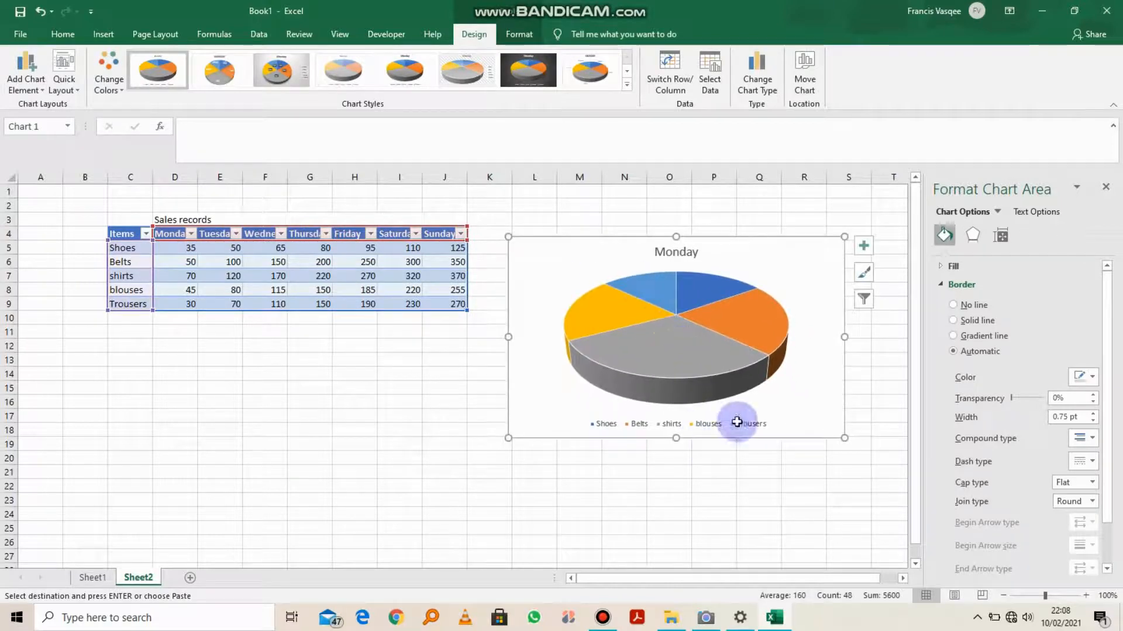
left_click_drag(850, 233, 854, 223)
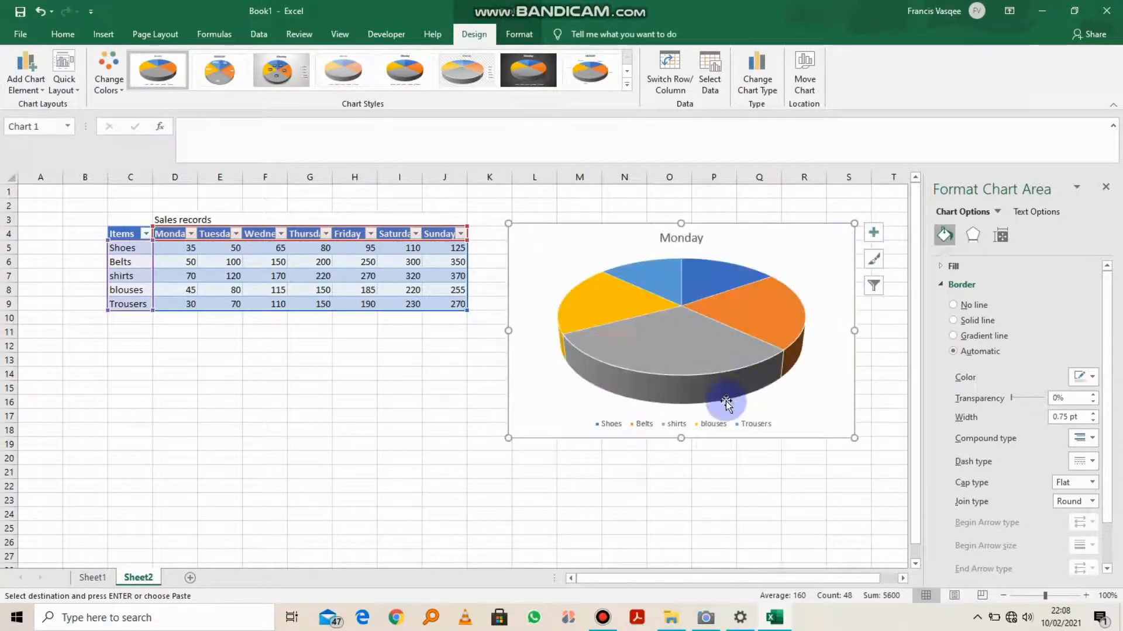
left_click(689, 344)
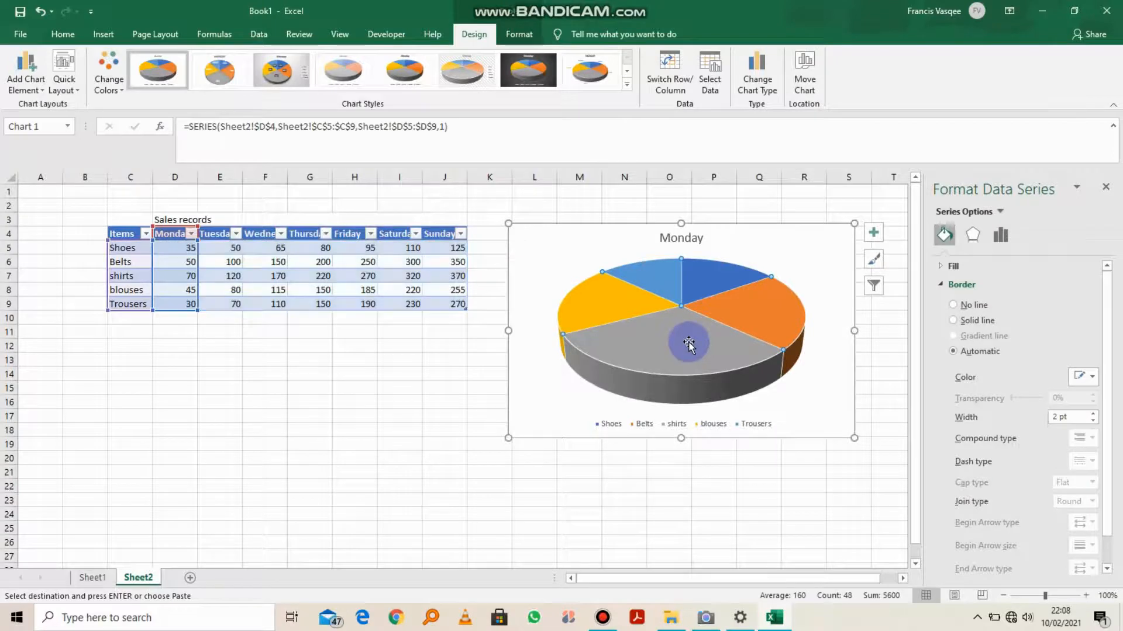
right_click(688, 345)
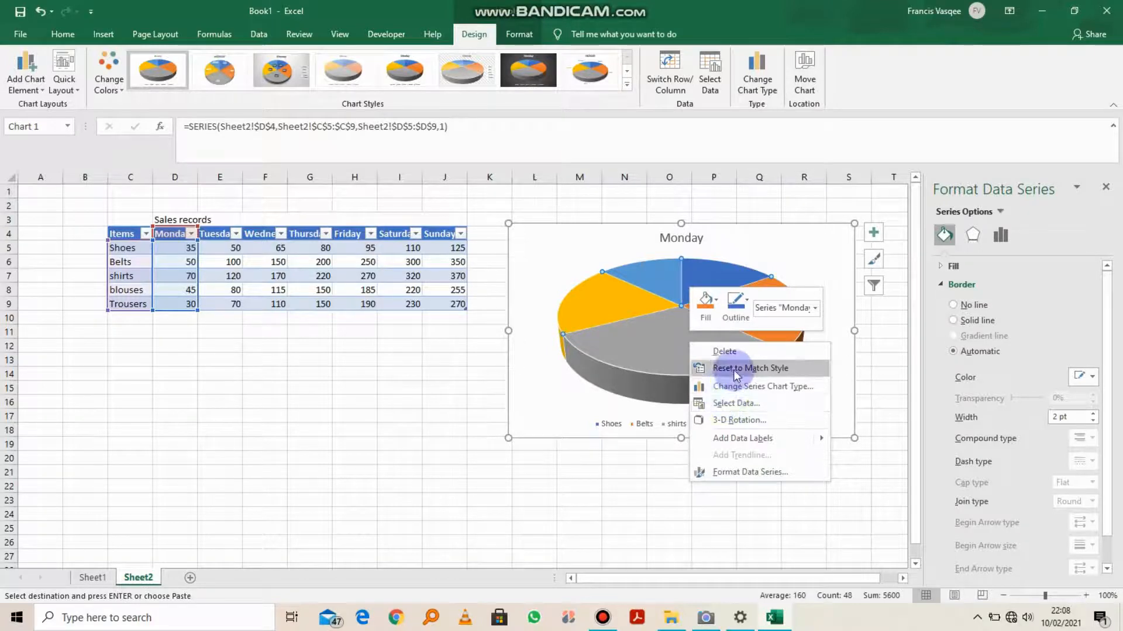
left_click(221, 268)
left_click(221, 248)
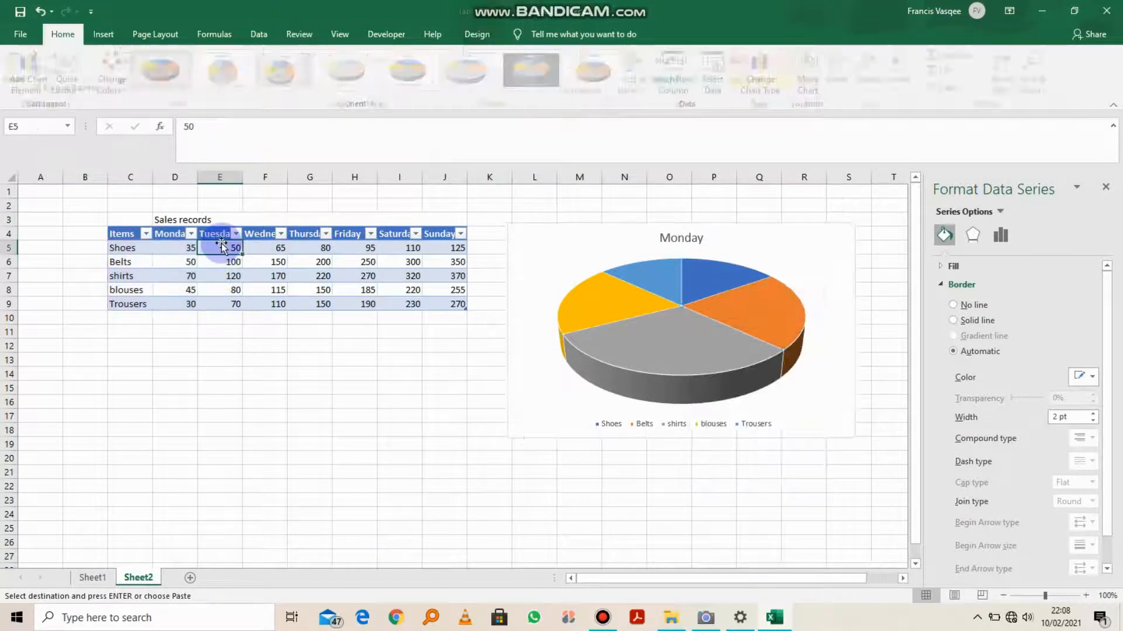
Step: Try several chart styles on the 3-D pie chart, including Style 6 with outside category and percentage labels, and finish with the pale Style 4
left_click(637, 330)
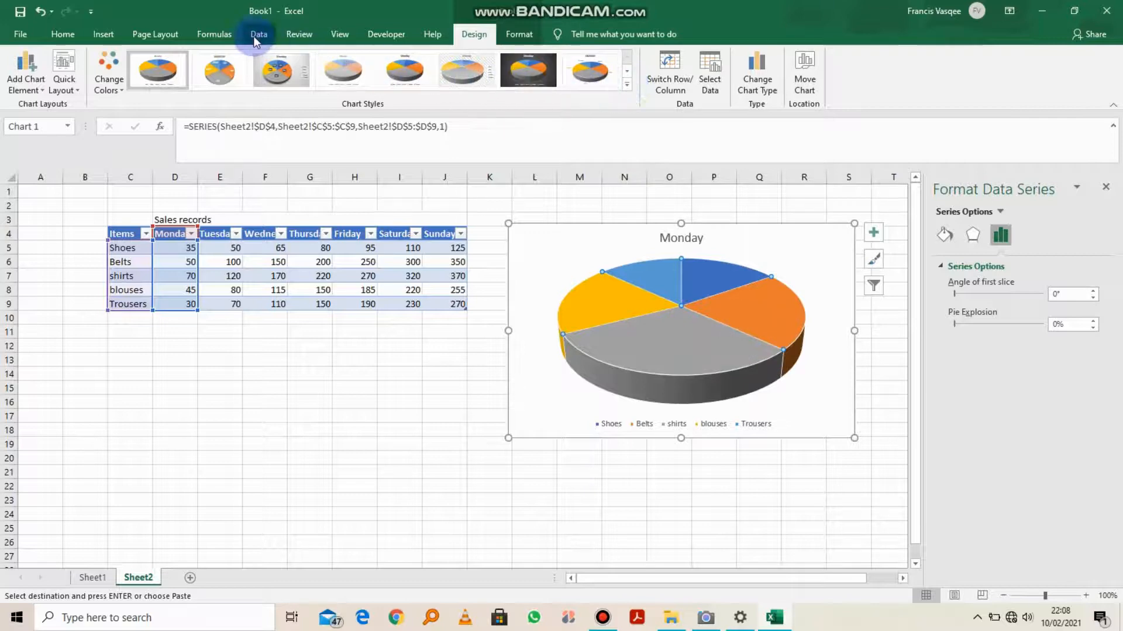
left_click(518, 35)
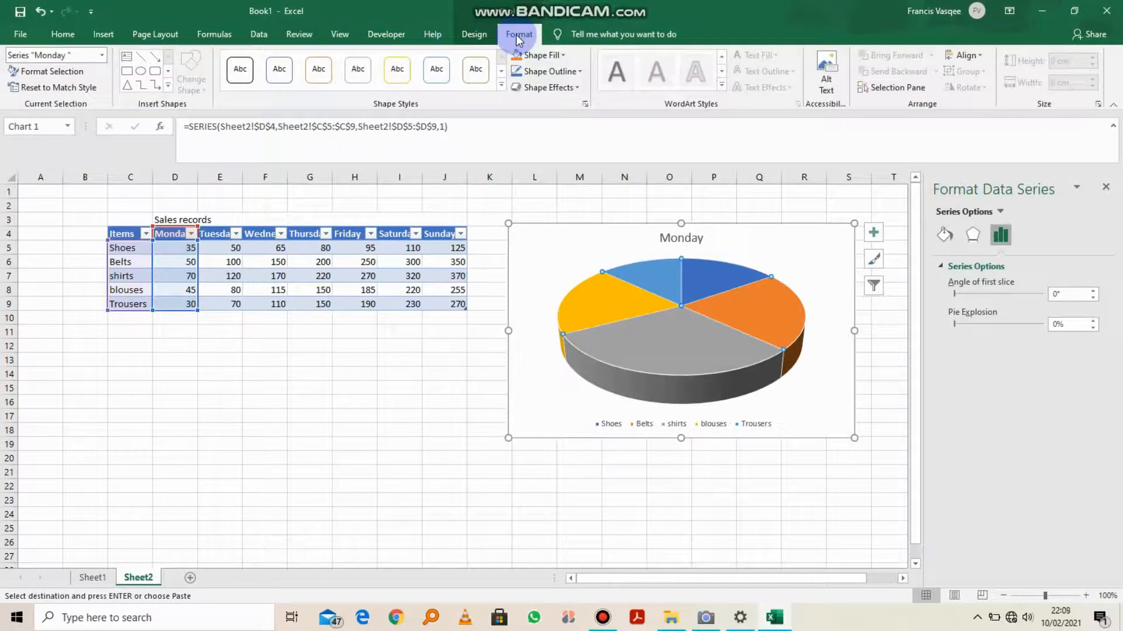
left_click(474, 34)
left_click(624, 88)
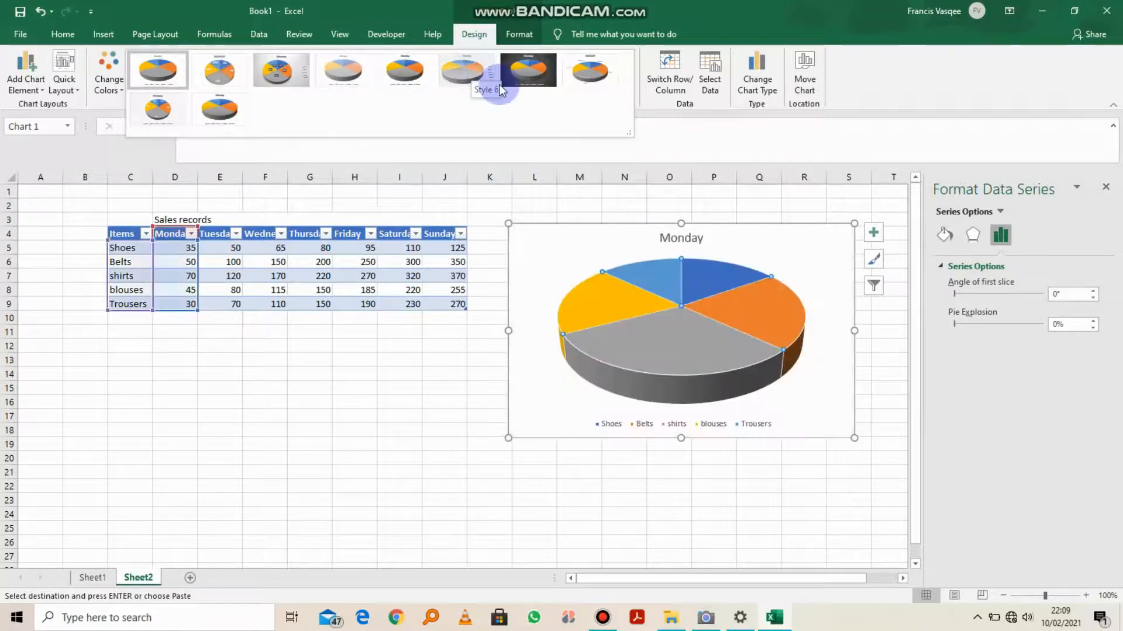
left_click(307, 66)
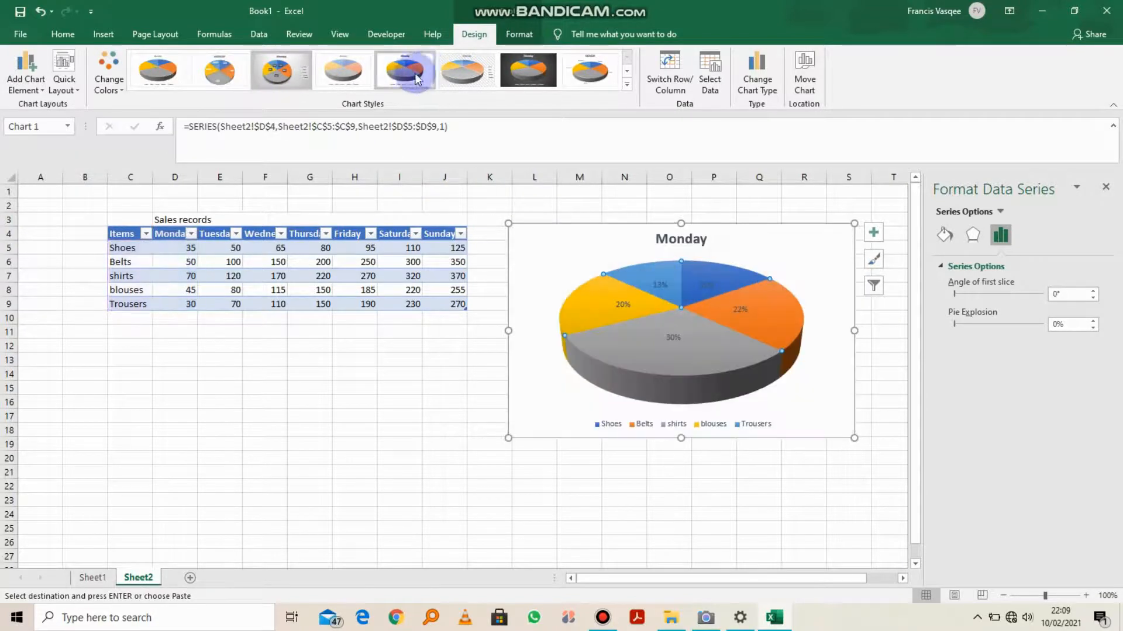
left_click(347, 69)
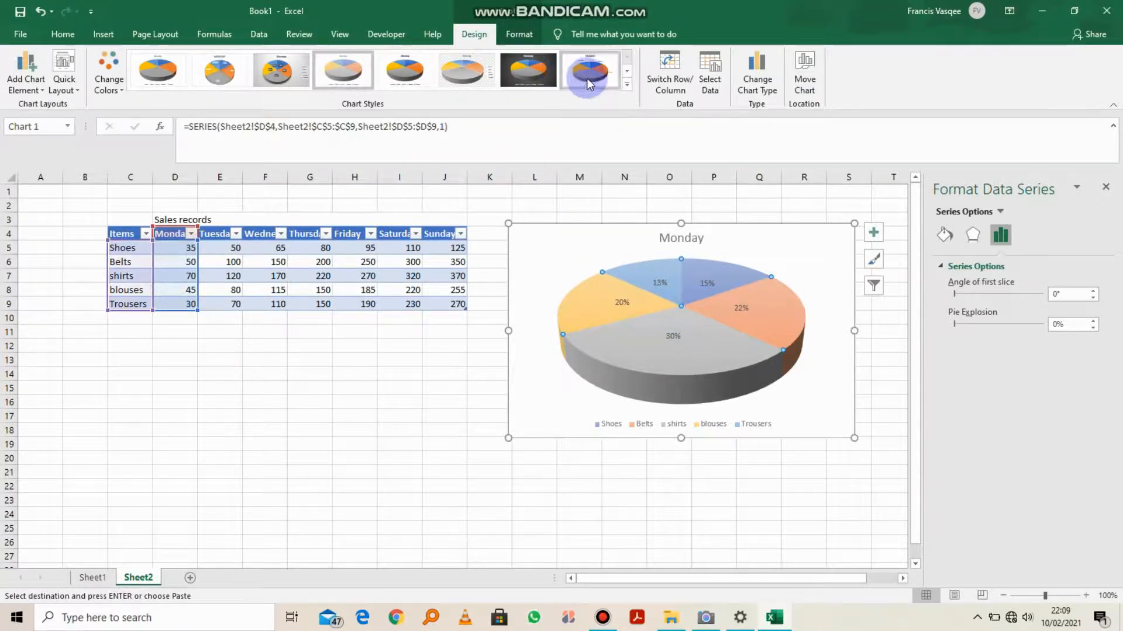
left_click(465, 65)
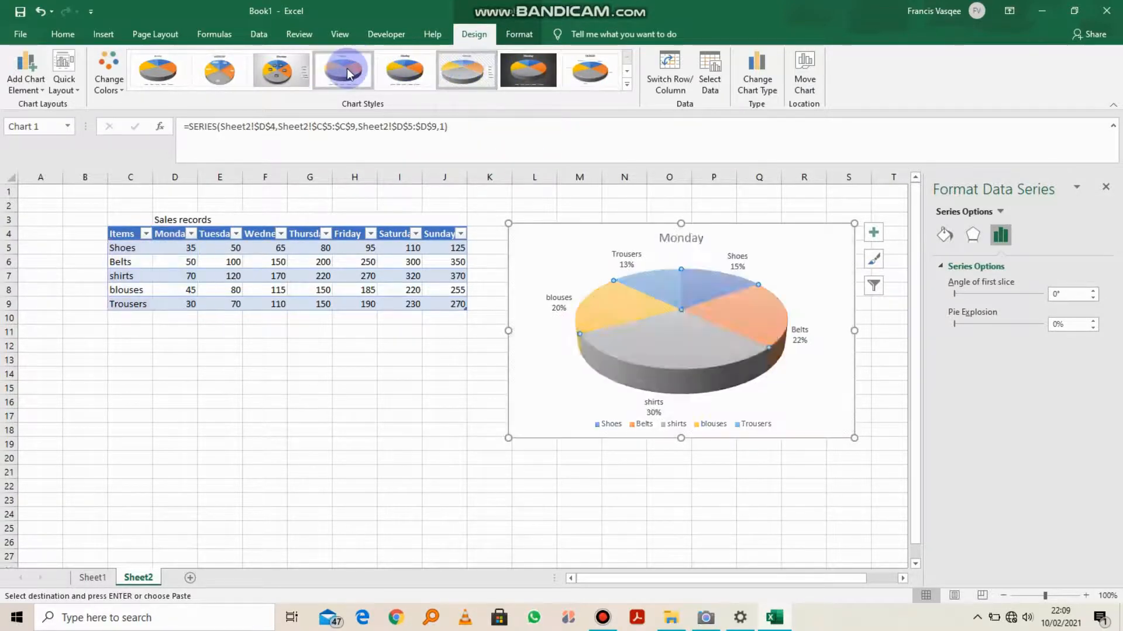
left_click(348, 73)
left_click(118, 86)
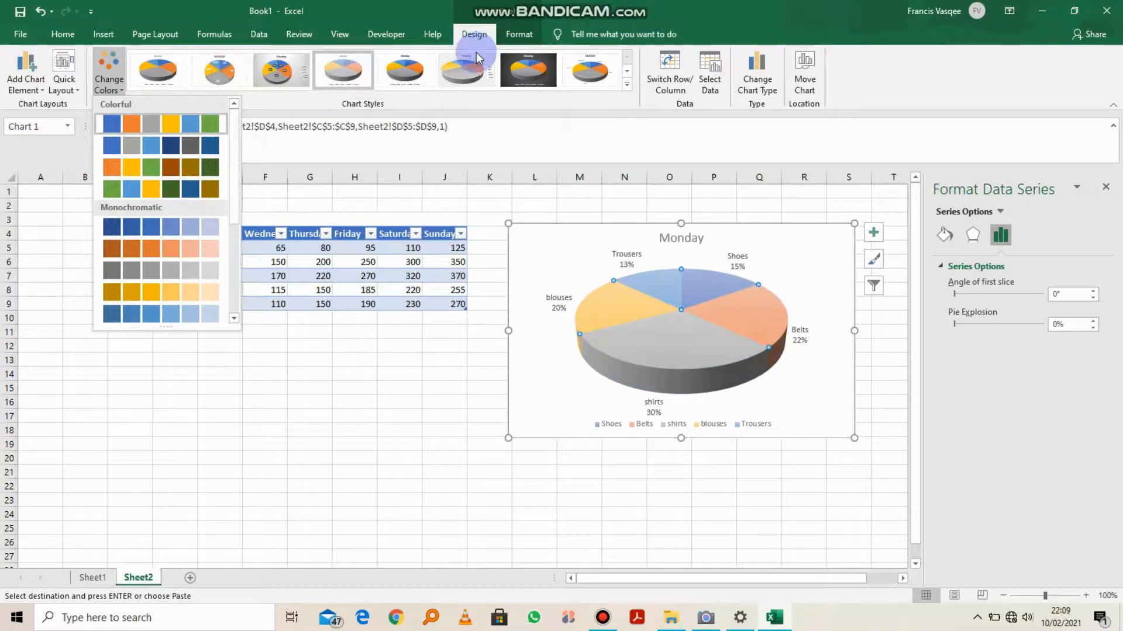
left_click(506, 34)
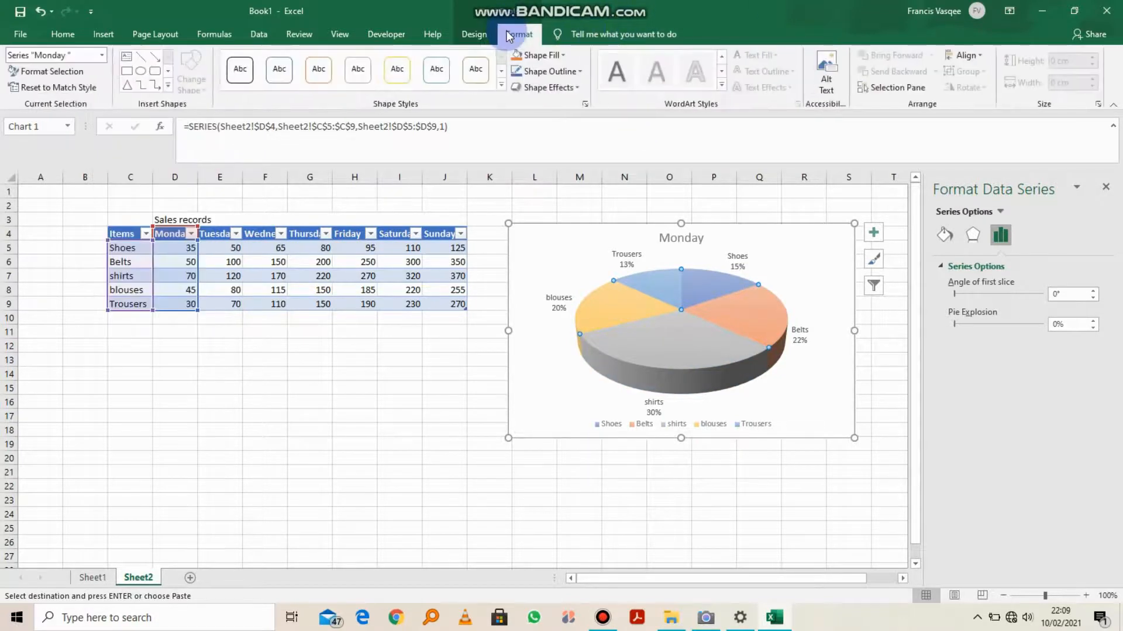
left_click(578, 71)
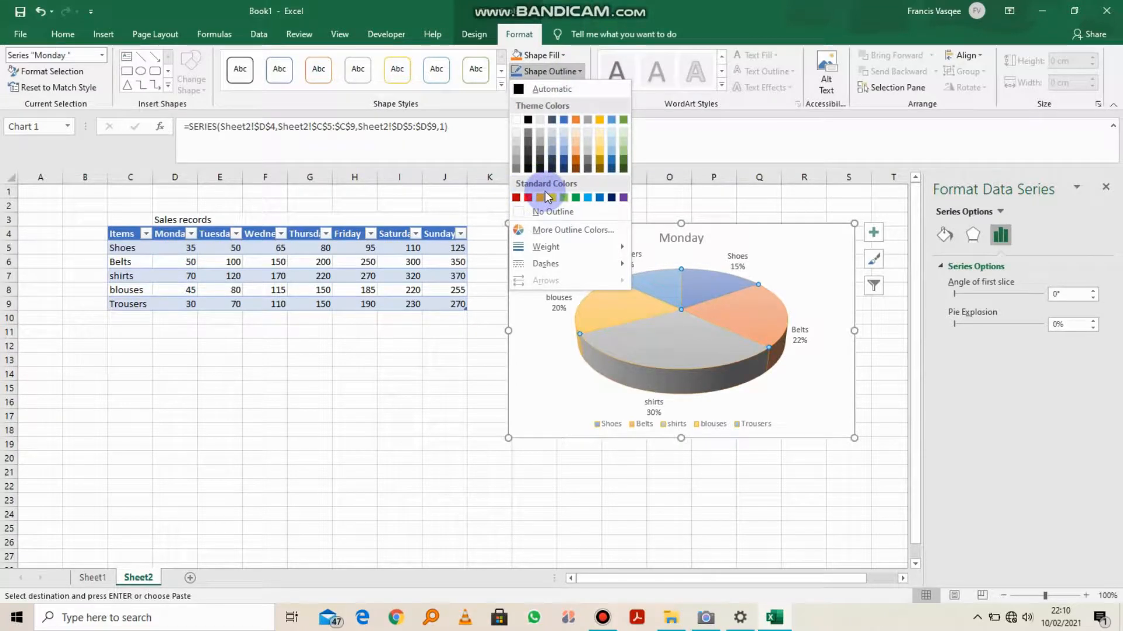
left_click(556, 55)
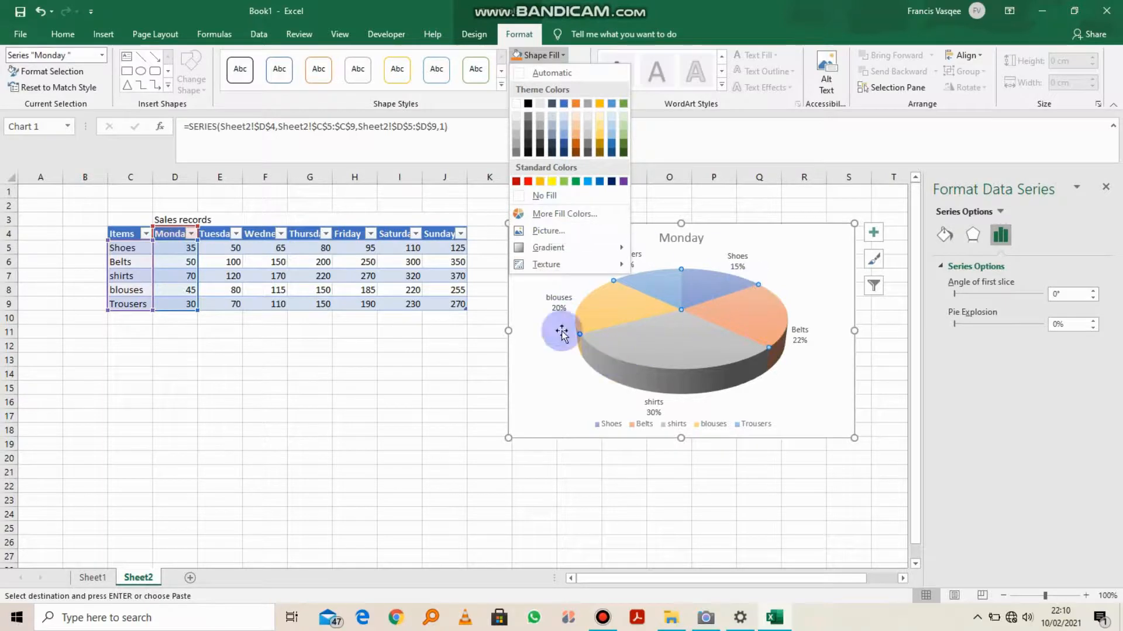
left_click(605, 508)
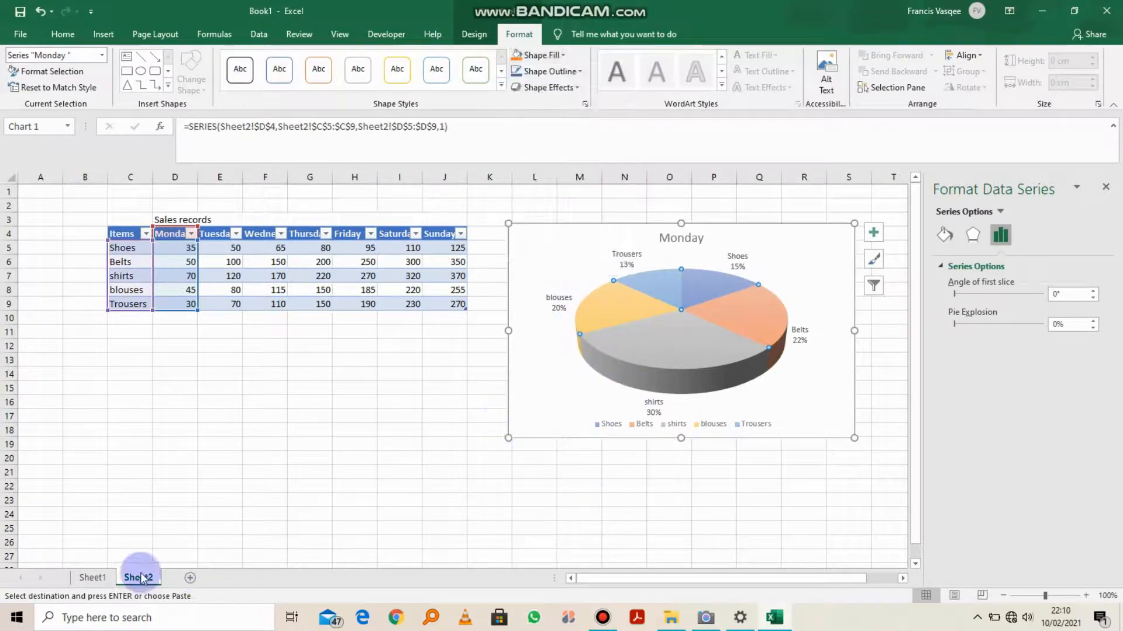
Step: Compare chart styles on the Sales records column chart on Sheet1 and apply the dark-background style
left_click(91, 578)
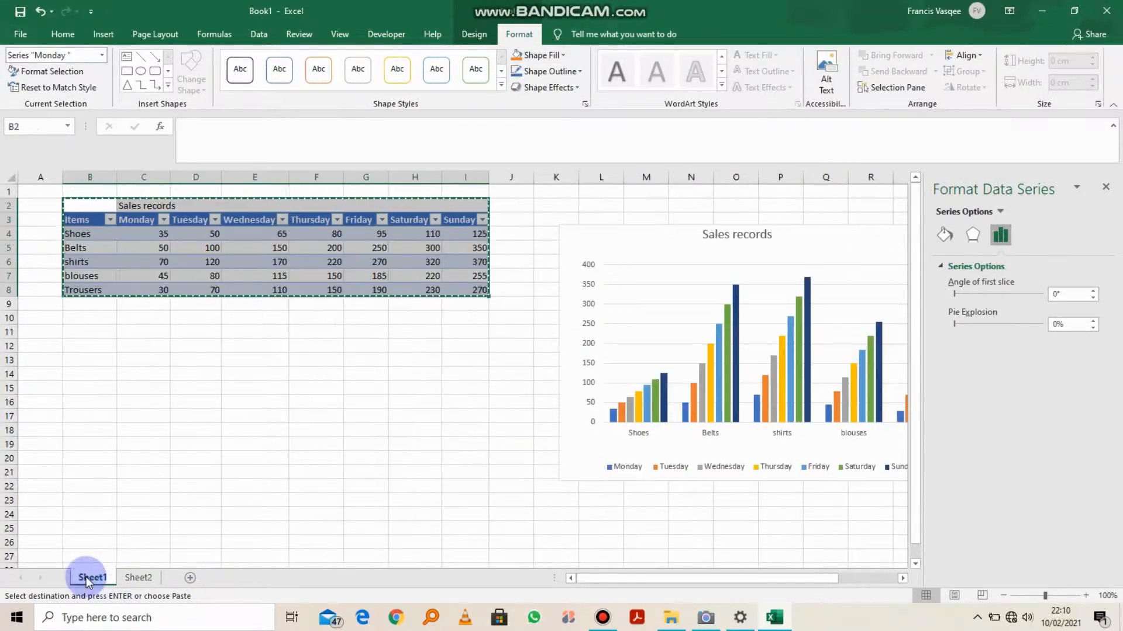
left_click(751, 357)
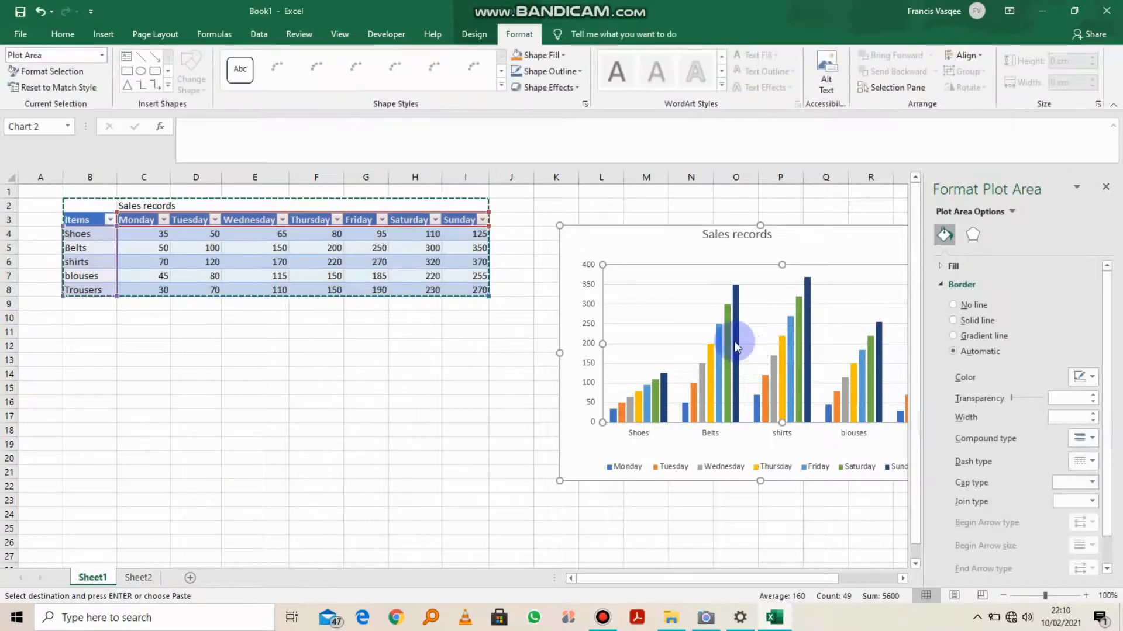
left_click(479, 37)
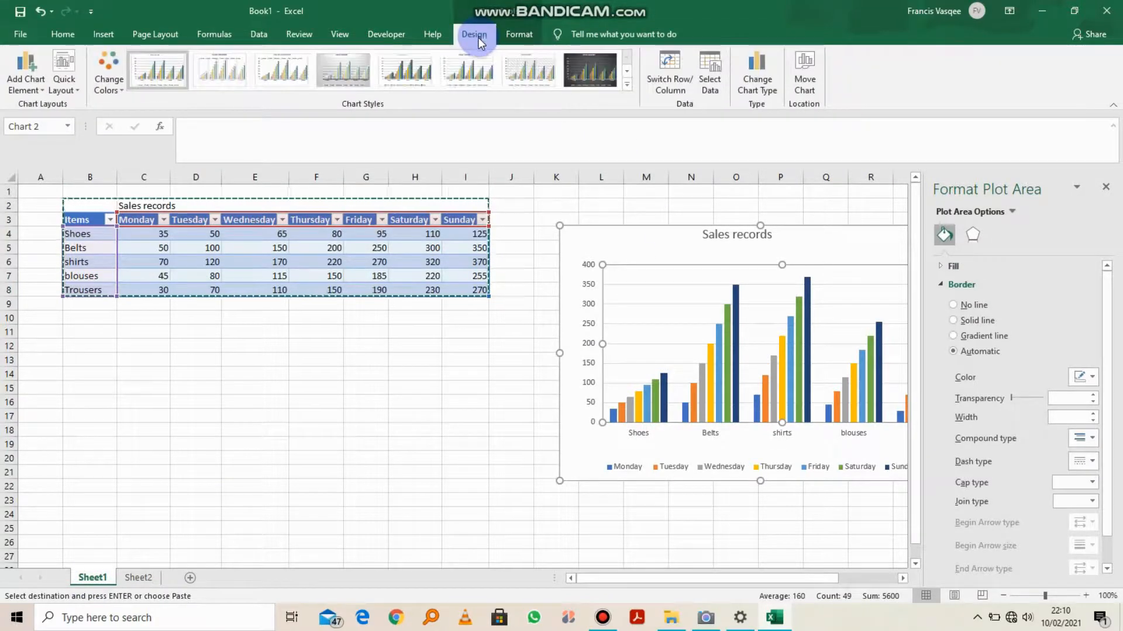
left_click(587, 71)
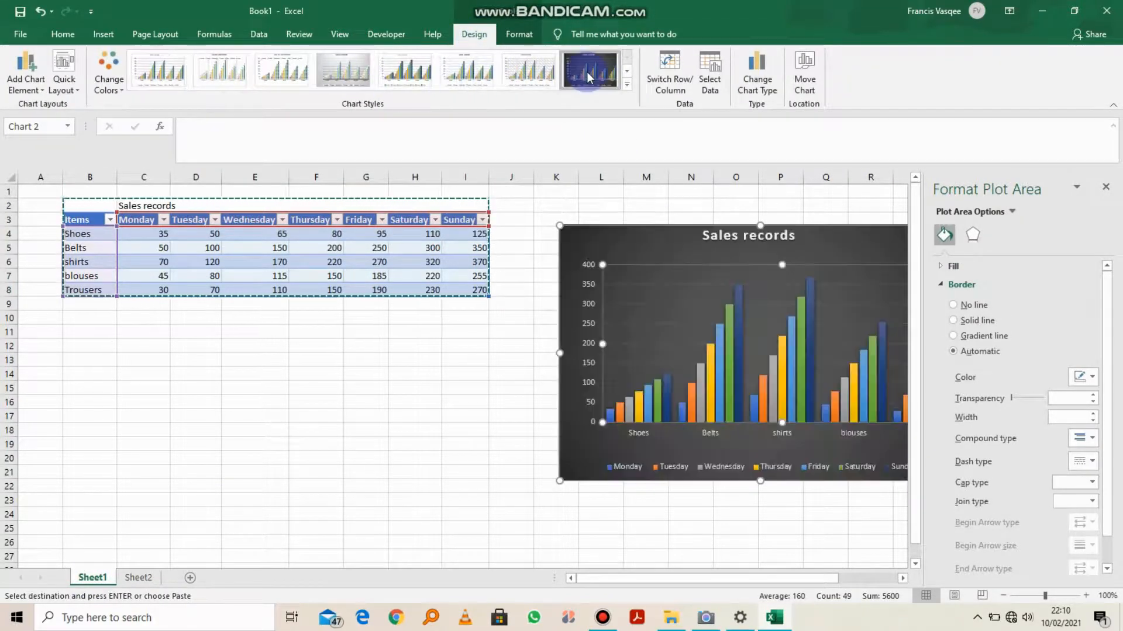
left_click(534, 70)
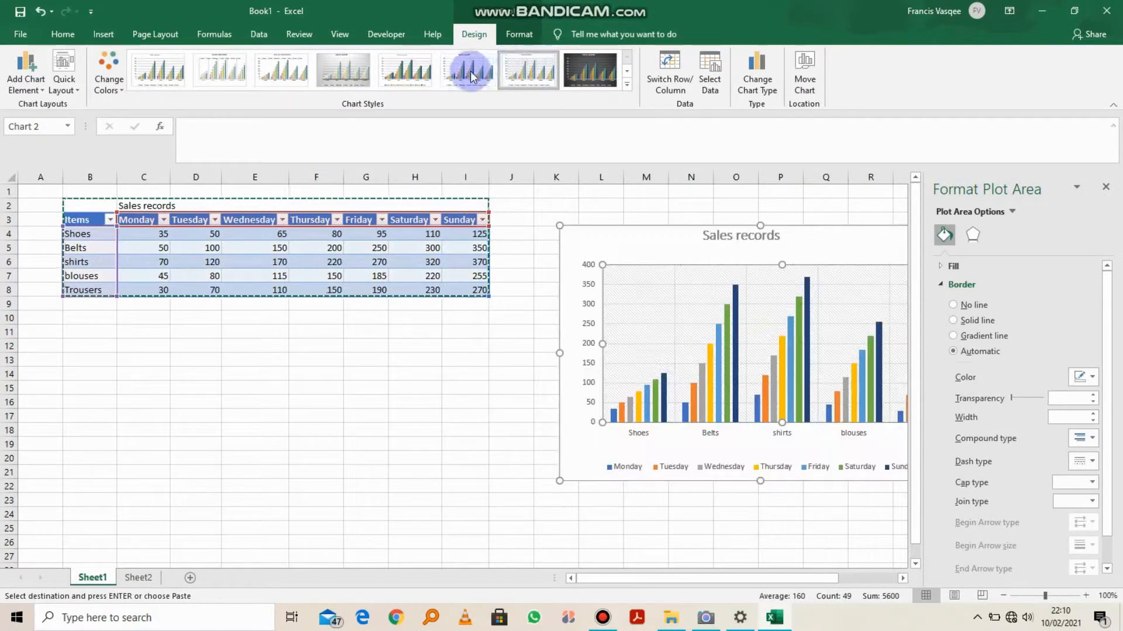
left_click(469, 71)
left_click(598, 76)
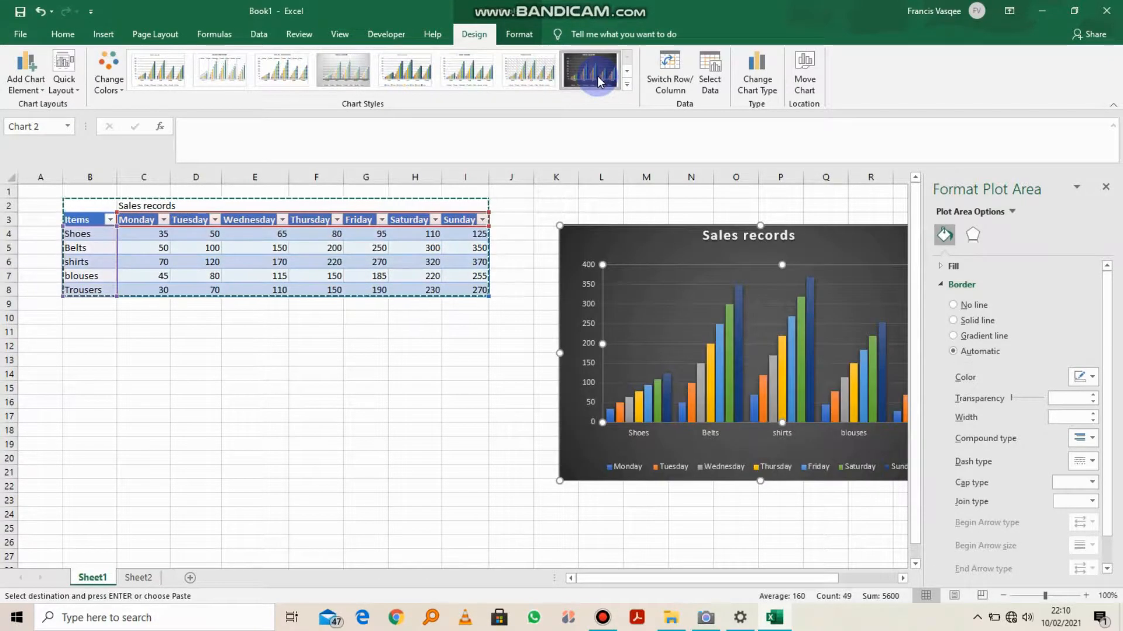